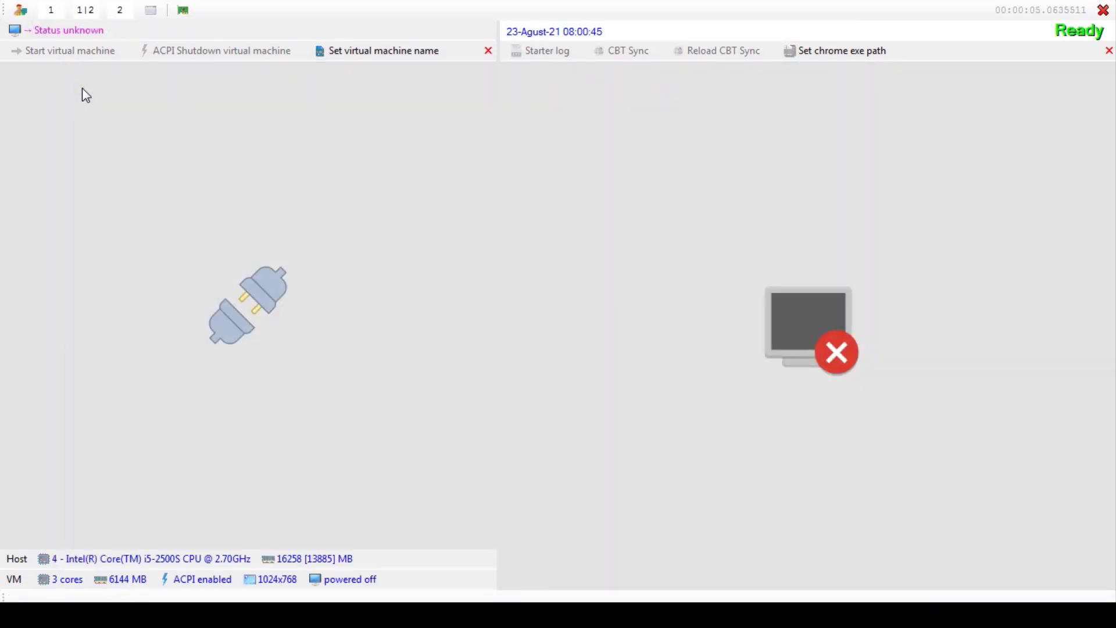
Start the ANBKSMK virtual machine and unlock its encrypted drive with the BitLocker password
left_click(77, 53)
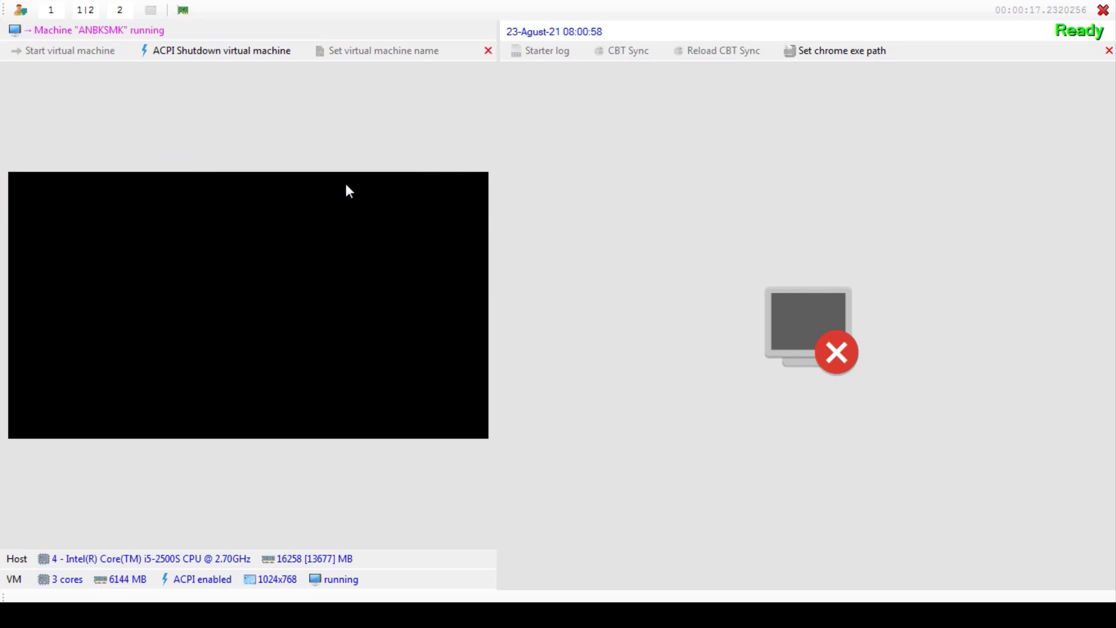
type("**********************")
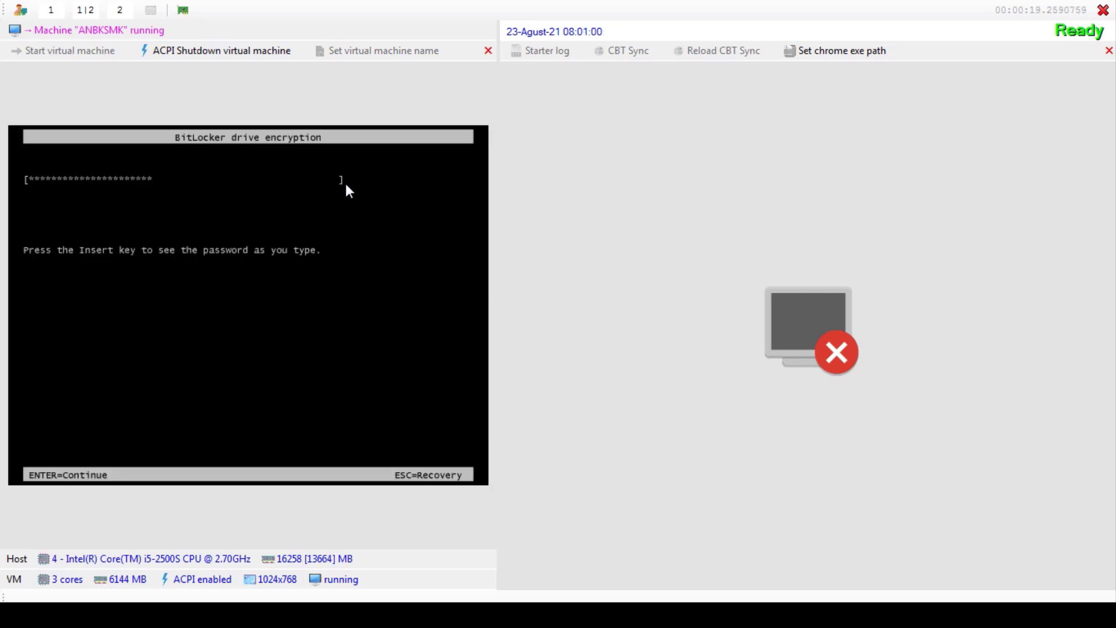
key("Return")
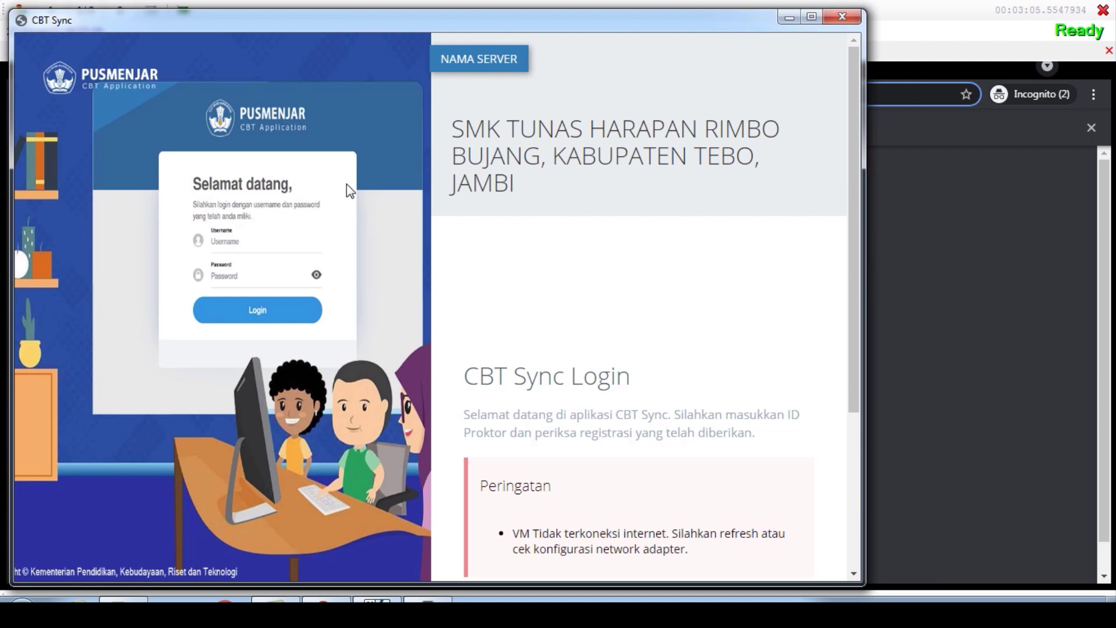
Log in to CBT Sync by entering the proctor account password and submitting the login form
scroll(615, 424, "down", 2)
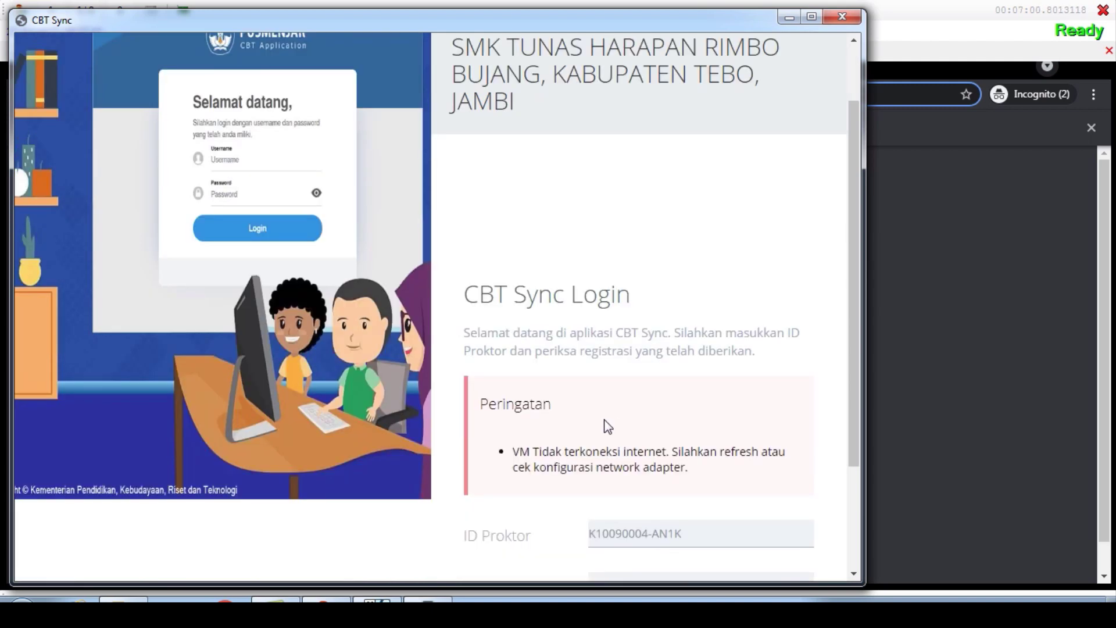
scroll(621, 418, "down", 2)
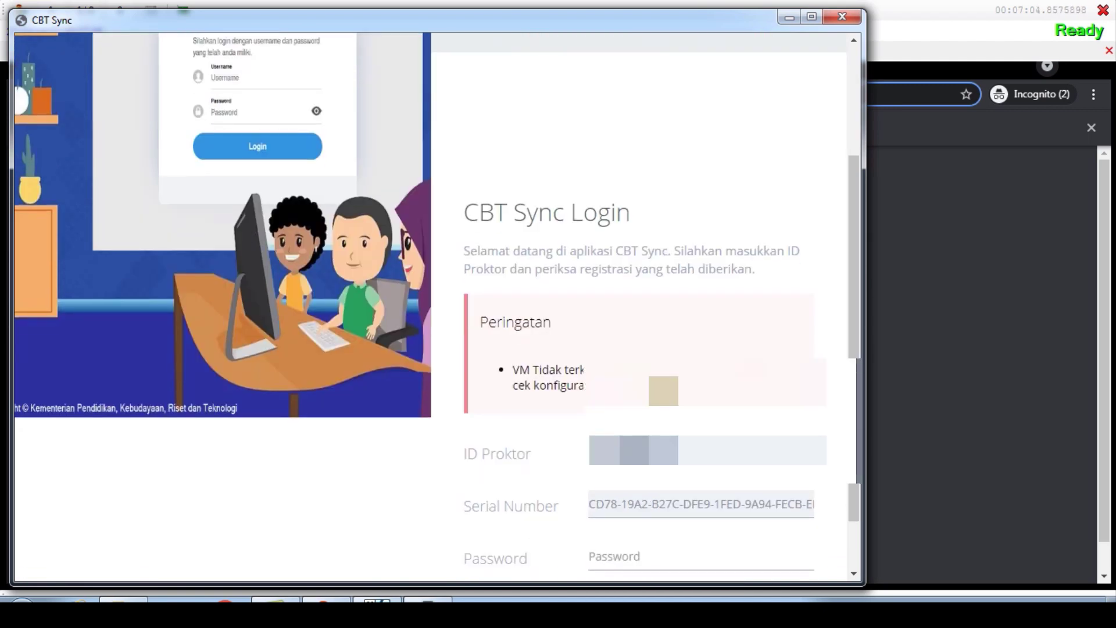
scroll(621, 418, "down", 1)
left_click(619, 487)
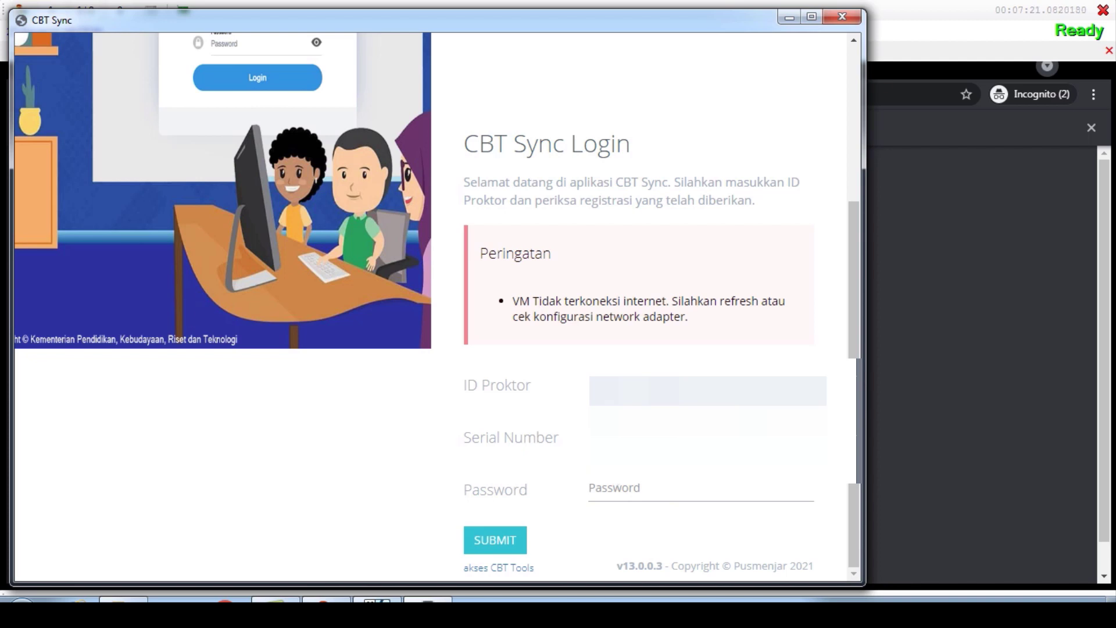
type("*****")
left_click(509, 538)
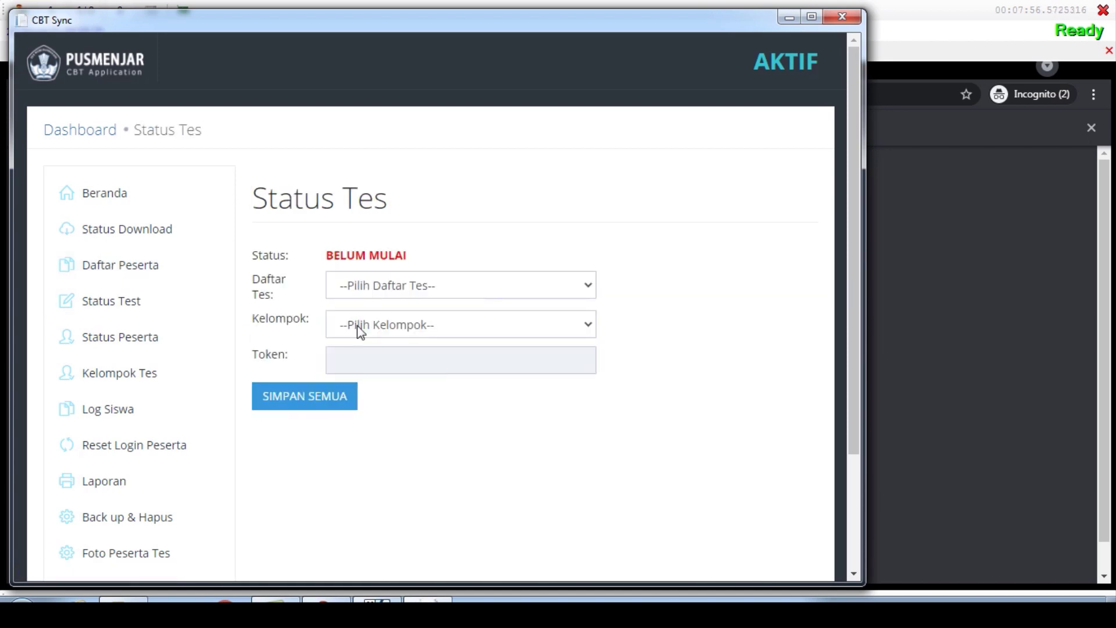
Set the test list to SIMULASI-AKM21-1 and the group to 1, save all, and confirm that no test is running
left_click(439, 296)
left_click(450, 323)
left_click(453, 325)
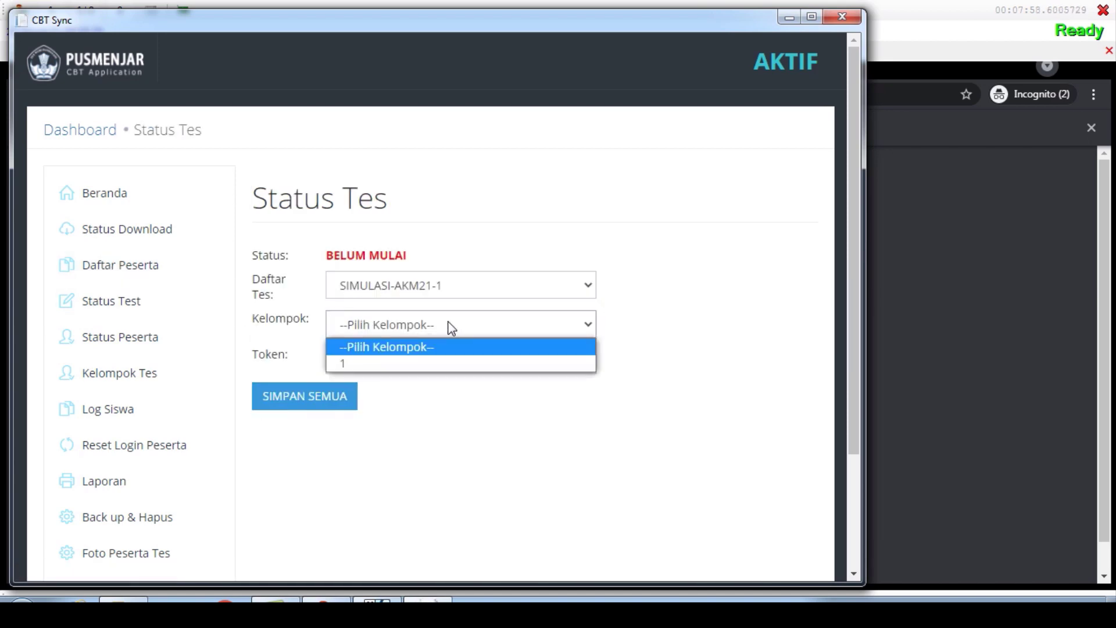
left_click(360, 366)
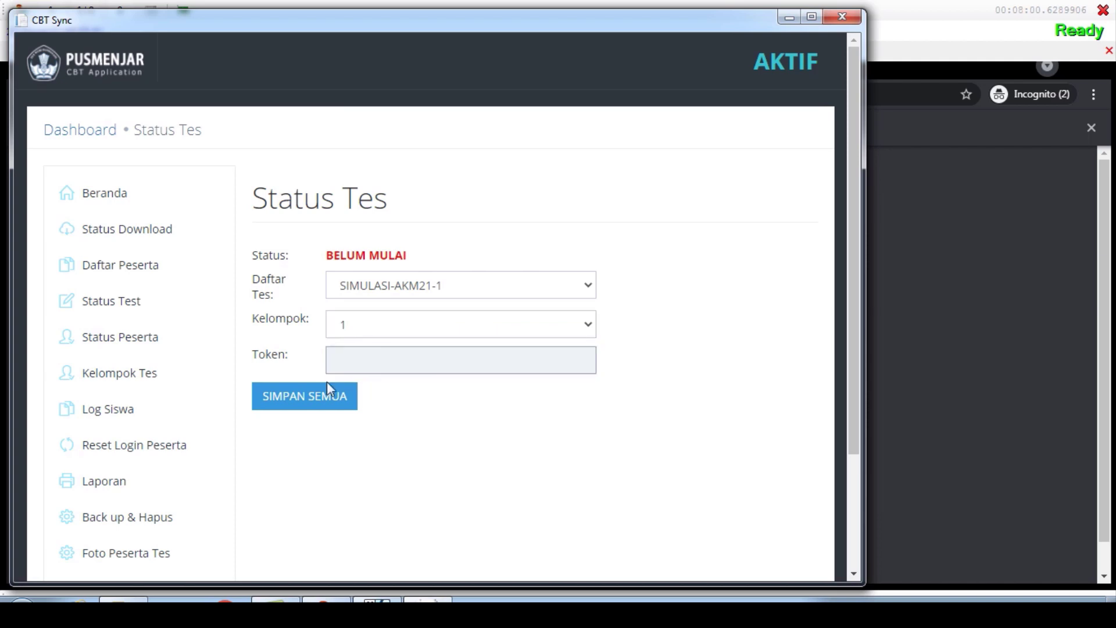
left_click(299, 401)
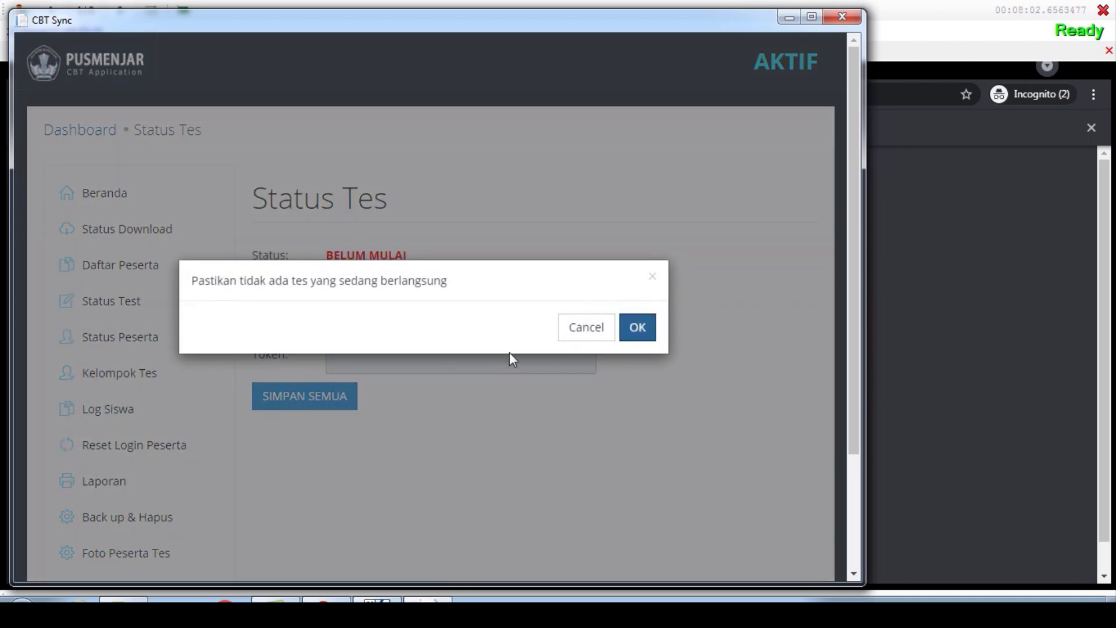
left_click(632, 333)
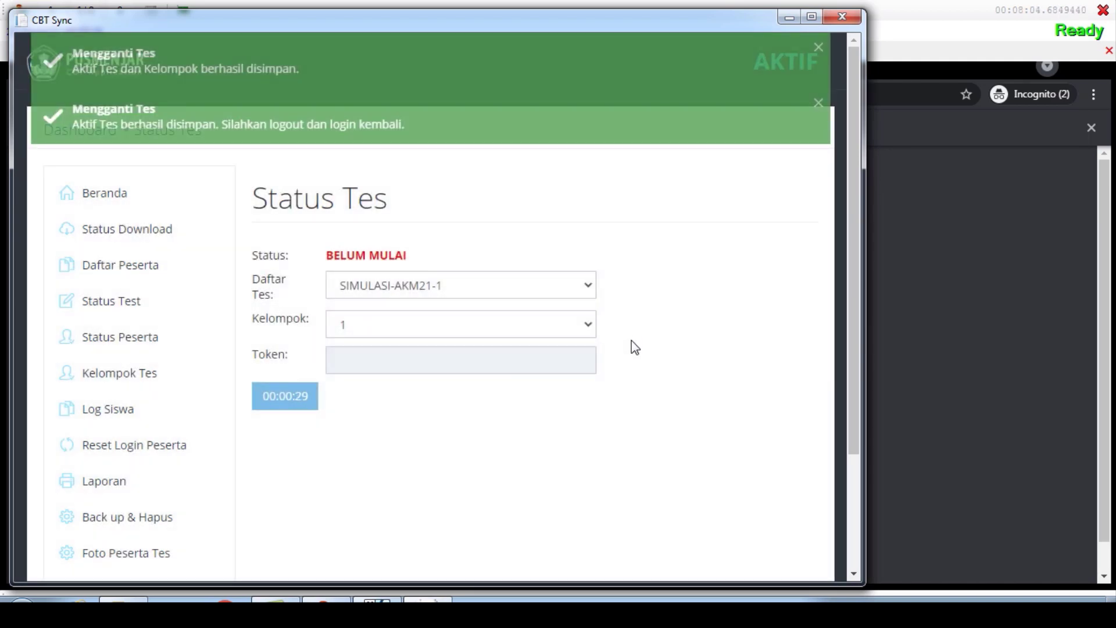
Assign all participants as active in the Kelompok Tes list
left_click(124, 379)
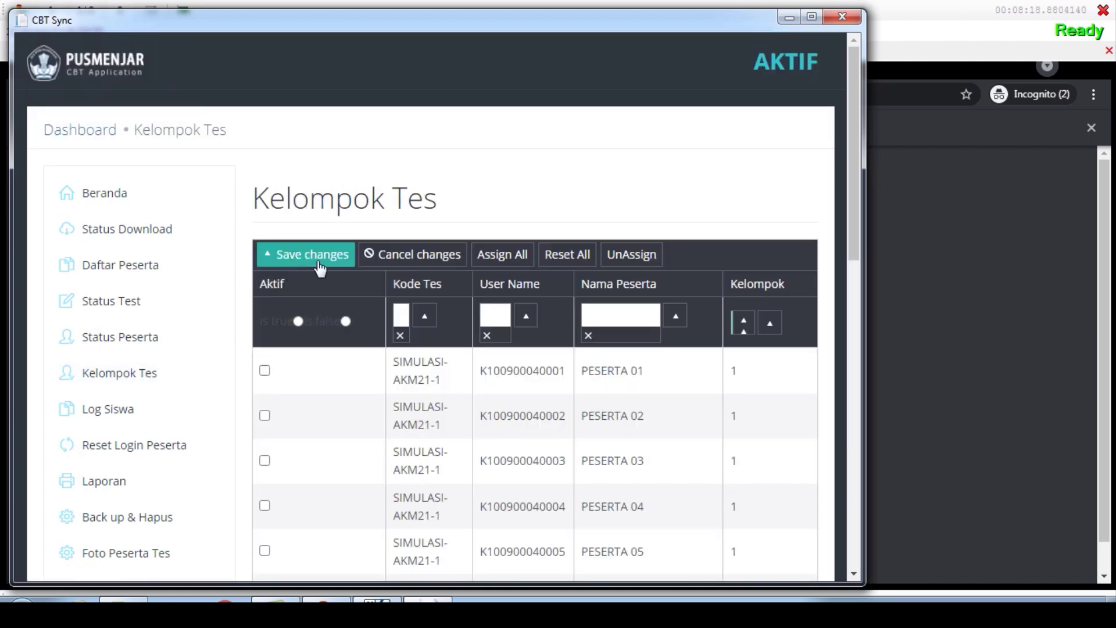
left_click(510, 255)
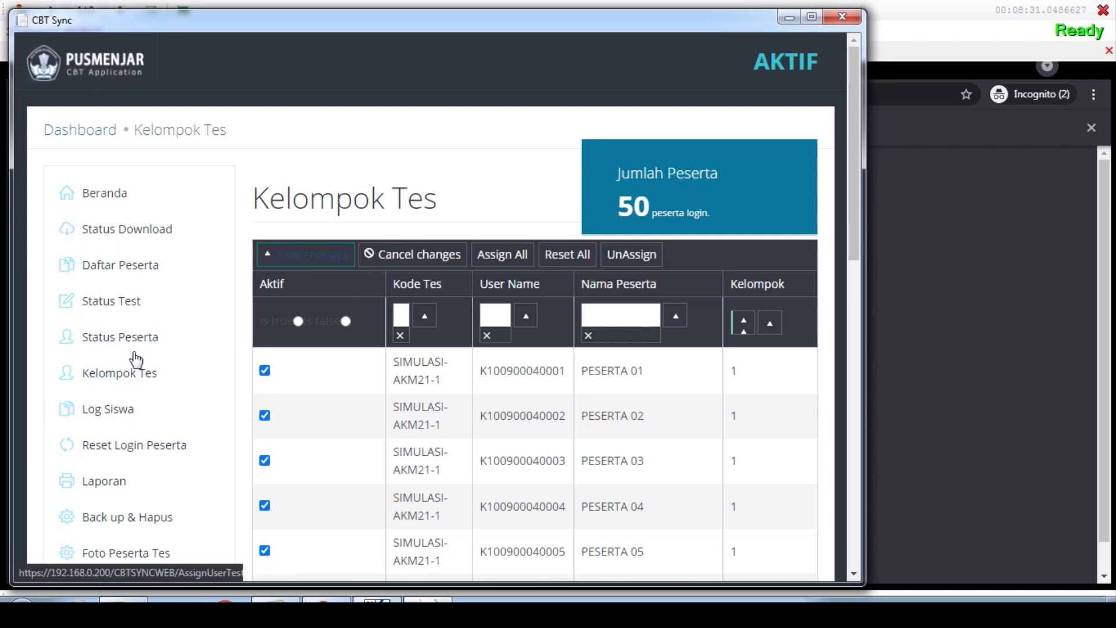
Save the Status Tes settings again for SIMULASI-AKM21-1 with group 1 and accept the confirmation
left_click(110, 311)
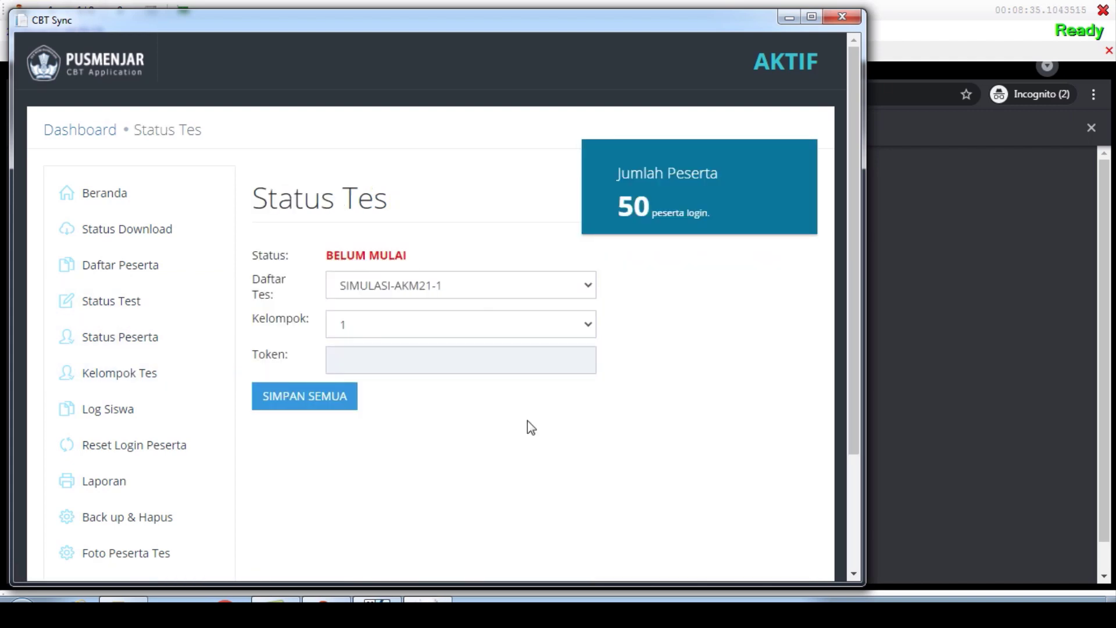
left_click(288, 405)
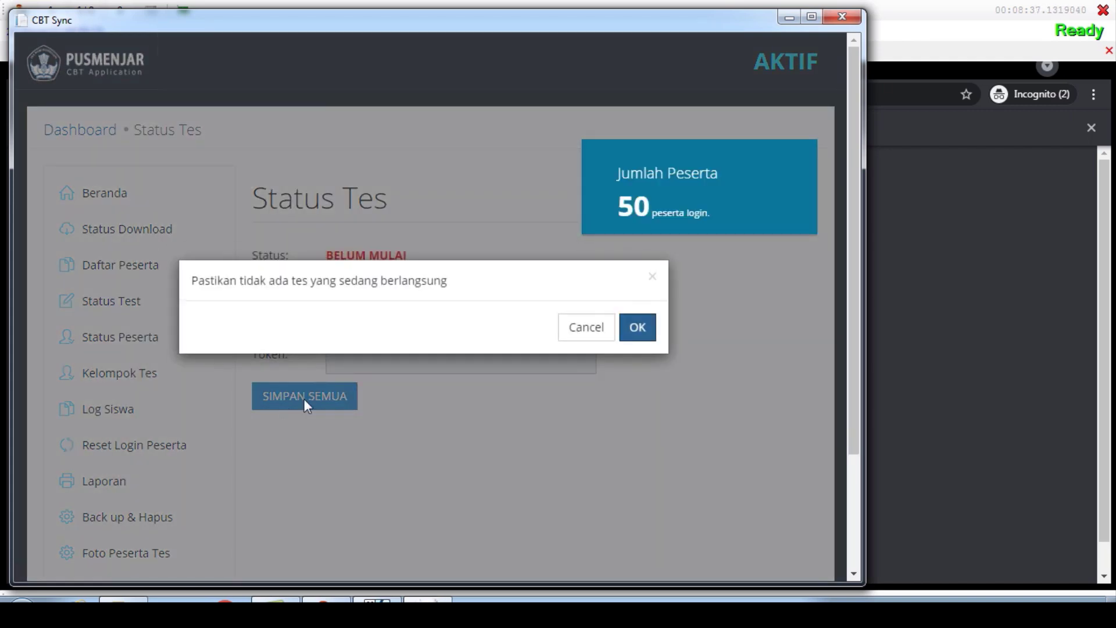
left_click(636, 326)
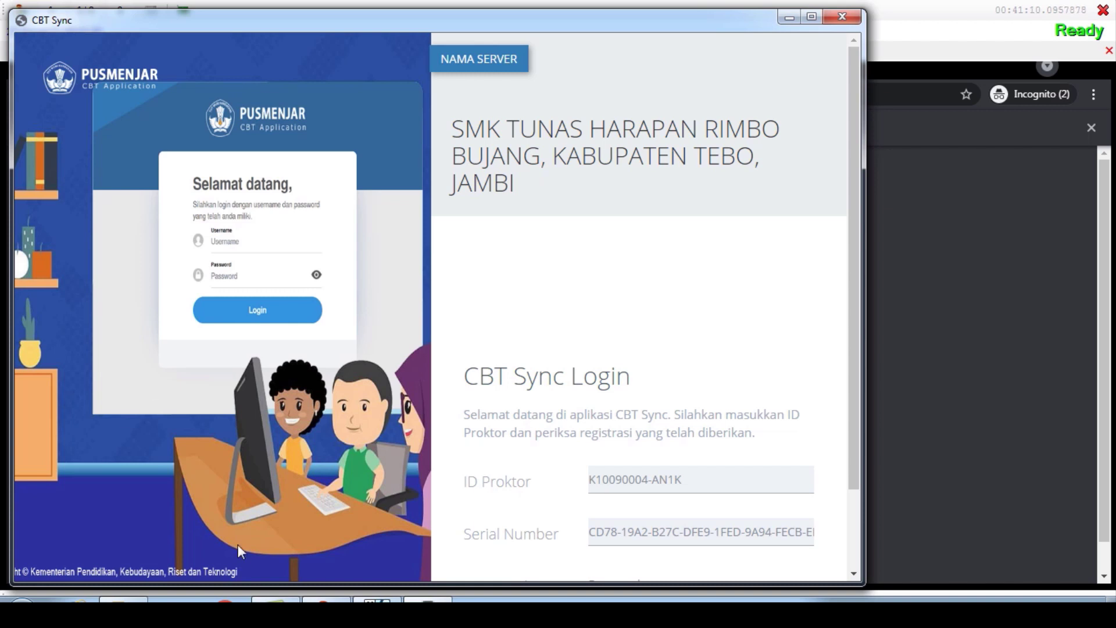
Log back in to CBT Sync with the proctor account password
scroll(279, 566, "down", 1)
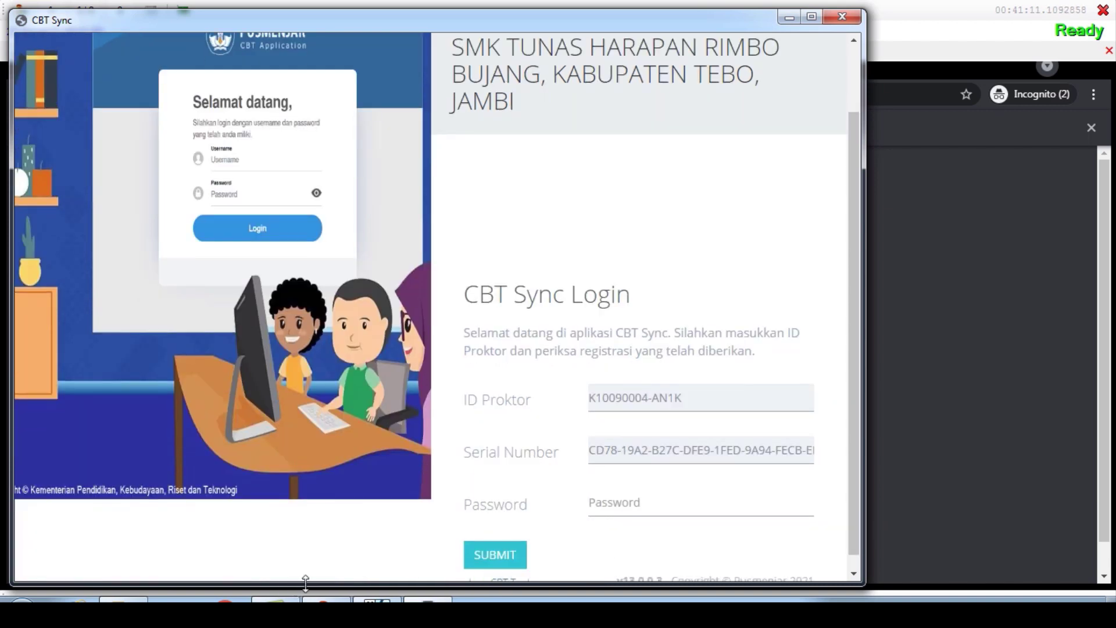
left_click(621, 501)
type("*****")
scroll(872, 411, "down", 1)
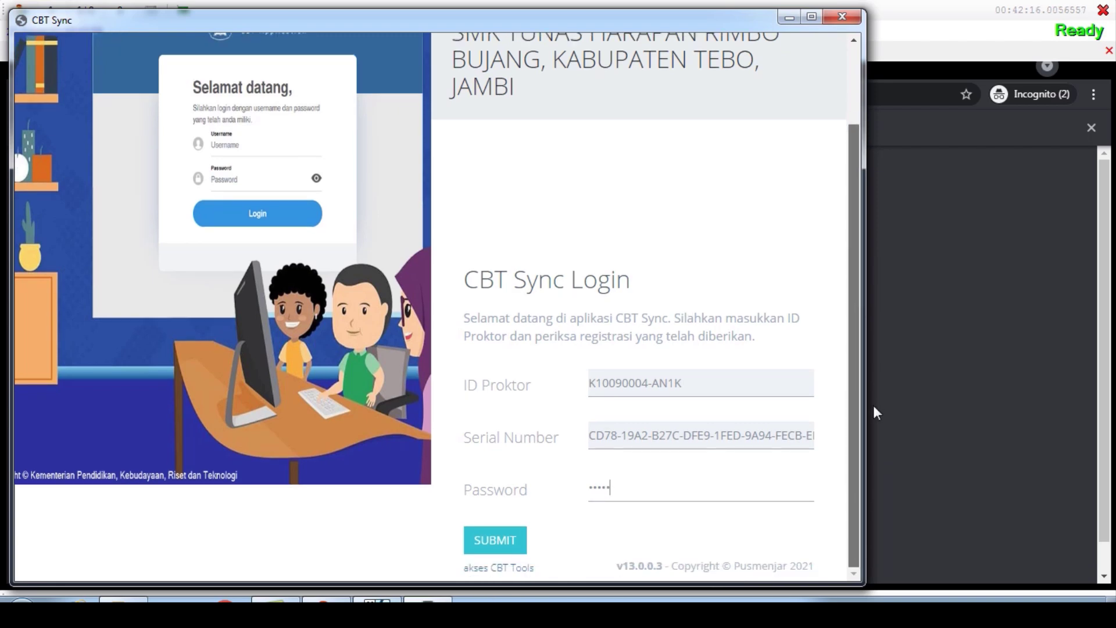
scroll(824, 191, "up", 3)
scroll(827, 190, "down", 2)
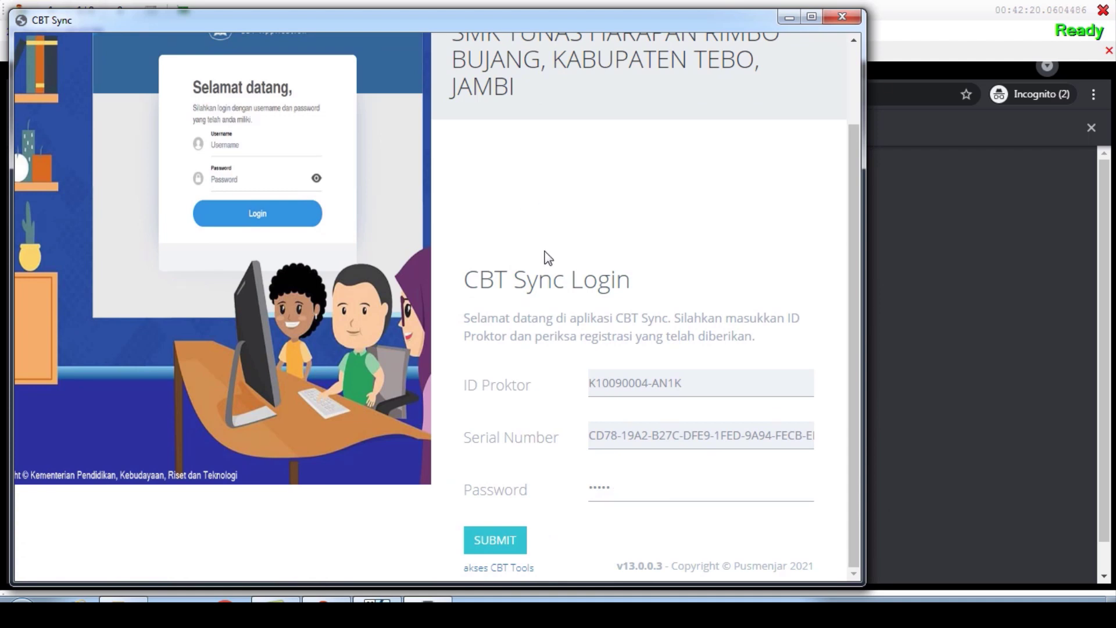
left_click(501, 544)
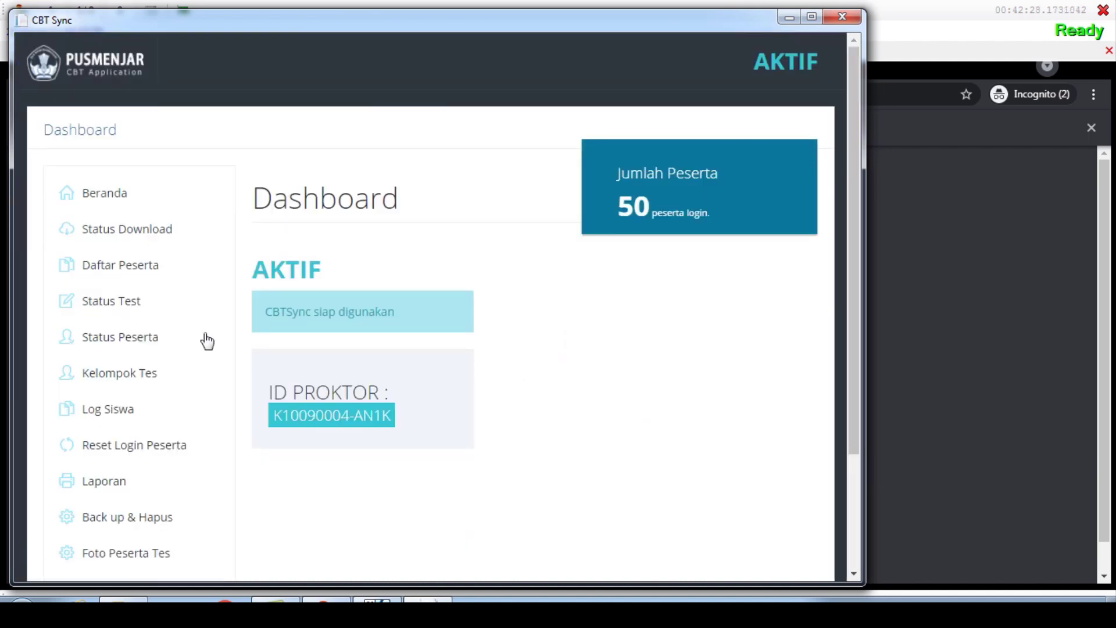
Re-save the active test SIMULASI-AKM21-1 and group 1 in Status Tes and confirm the save
left_click(124, 309)
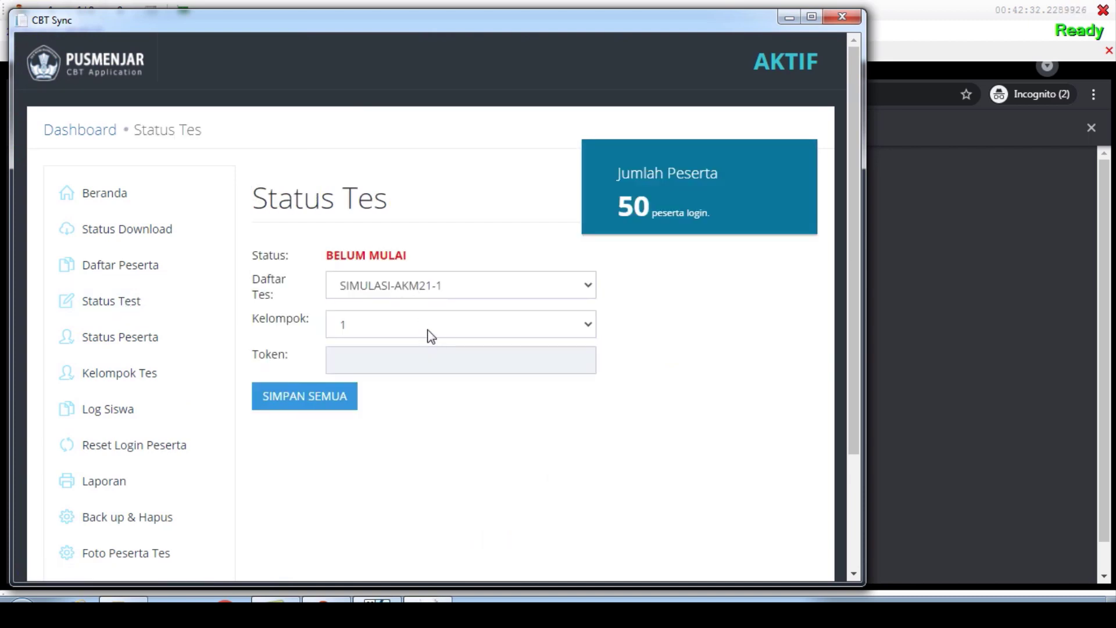
left_click(316, 401)
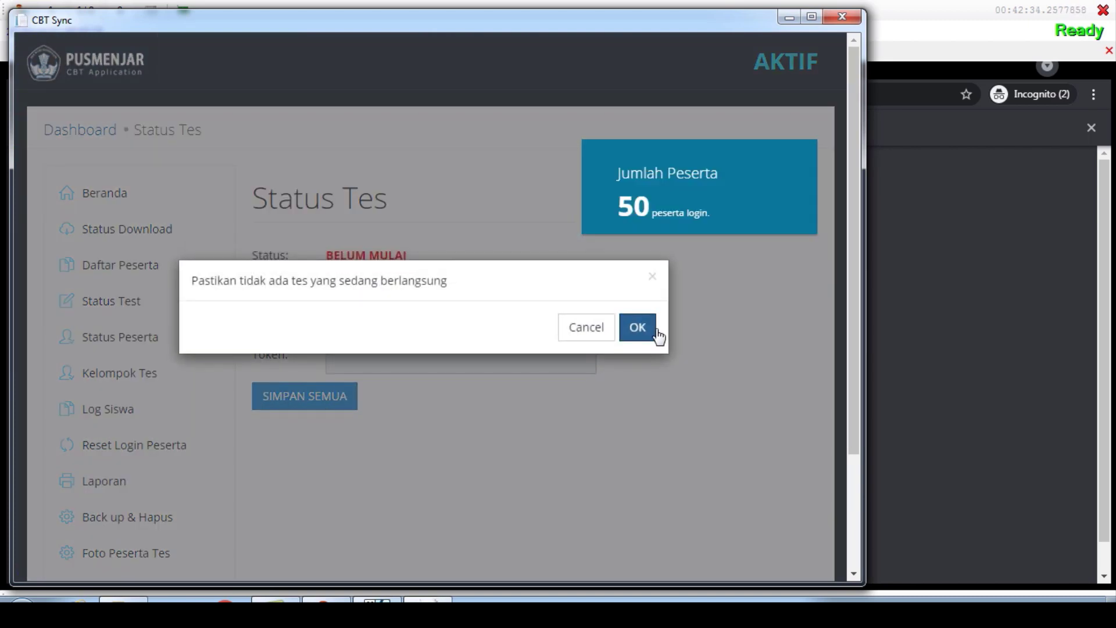
left_click(657, 335)
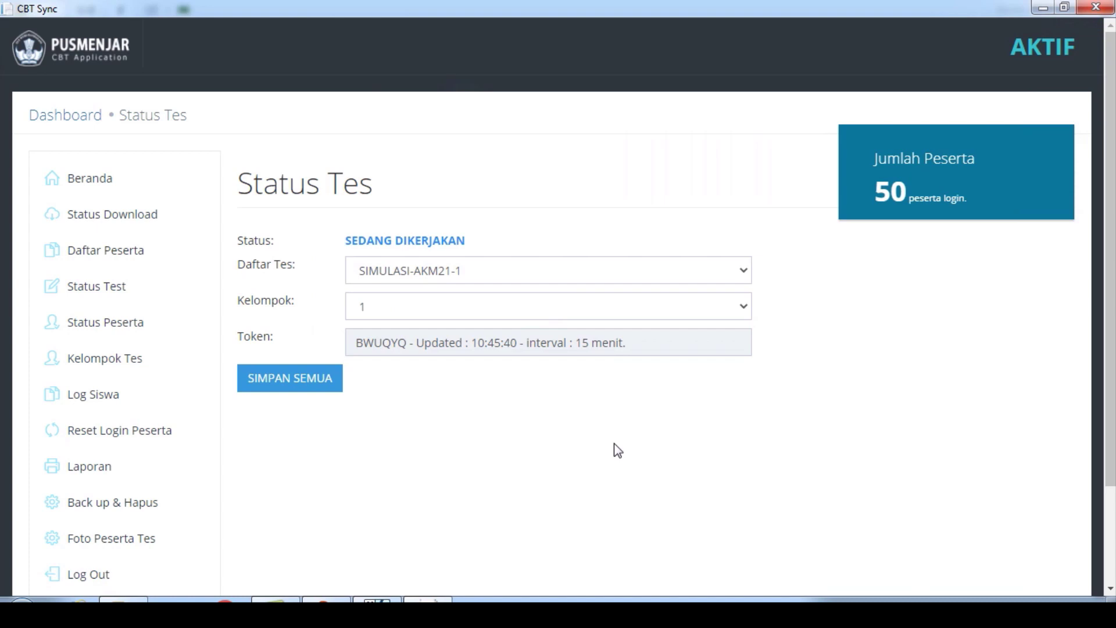
Reset the logins of PESERTA 03 and PESERTA 04 in Reset Login Peserta
left_click(124, 449)
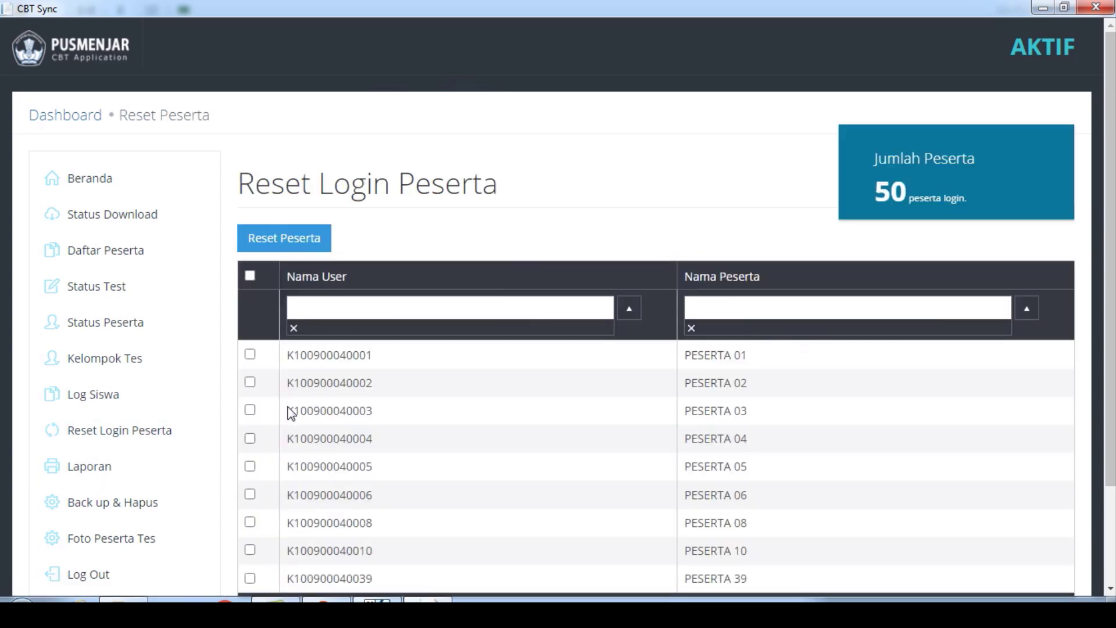
left_click(250, 411)
left_click(250, 438)
left_click(276, 242)
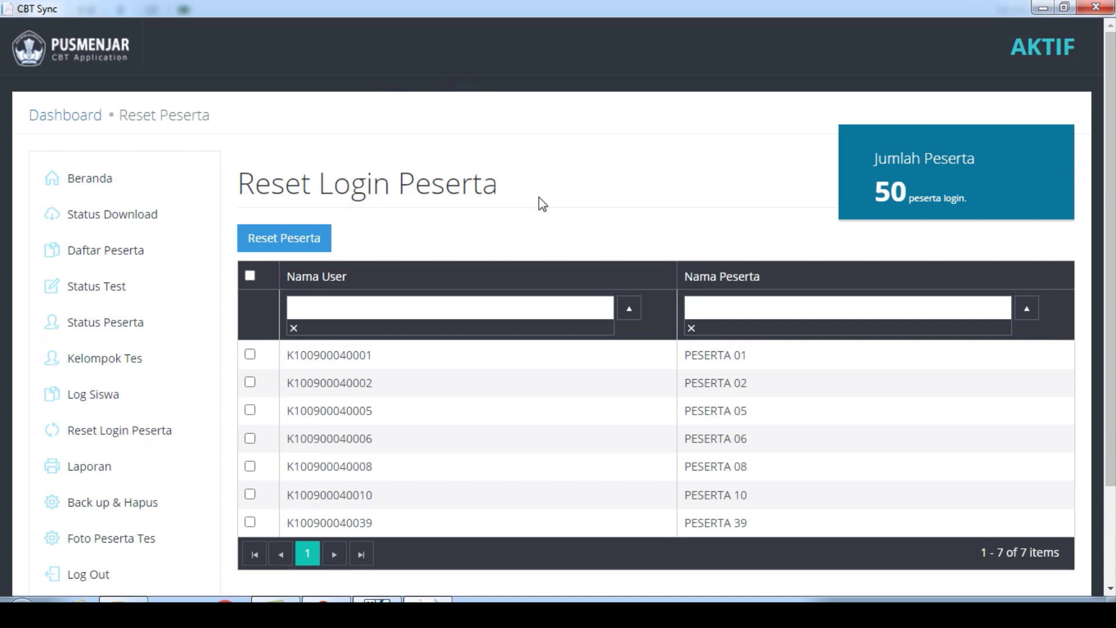
Review the Daftar Peserta list and check each participant's remaining time and test status in Status Peserta
scroll(494, 465, "down", 3)
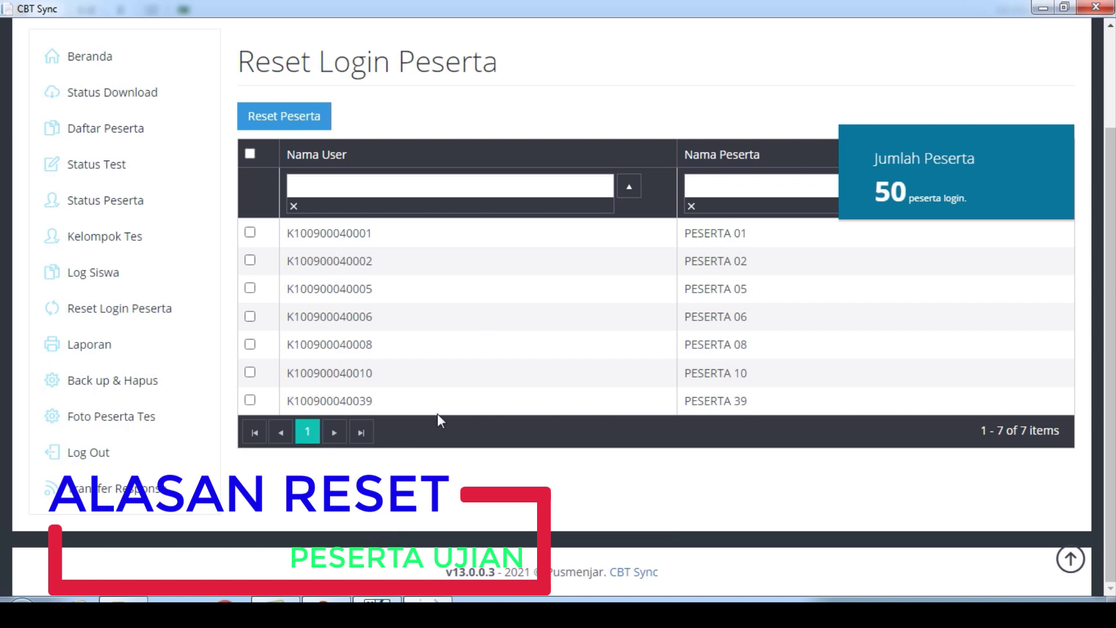
scroll(437, 413, "up", 3)
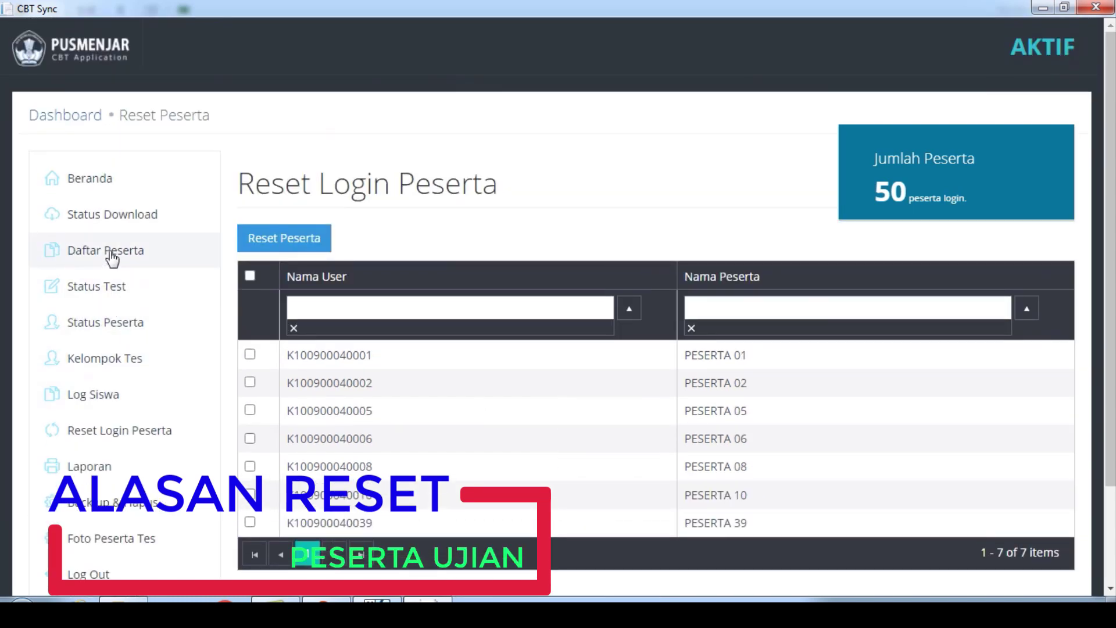
left_click(110, 253)
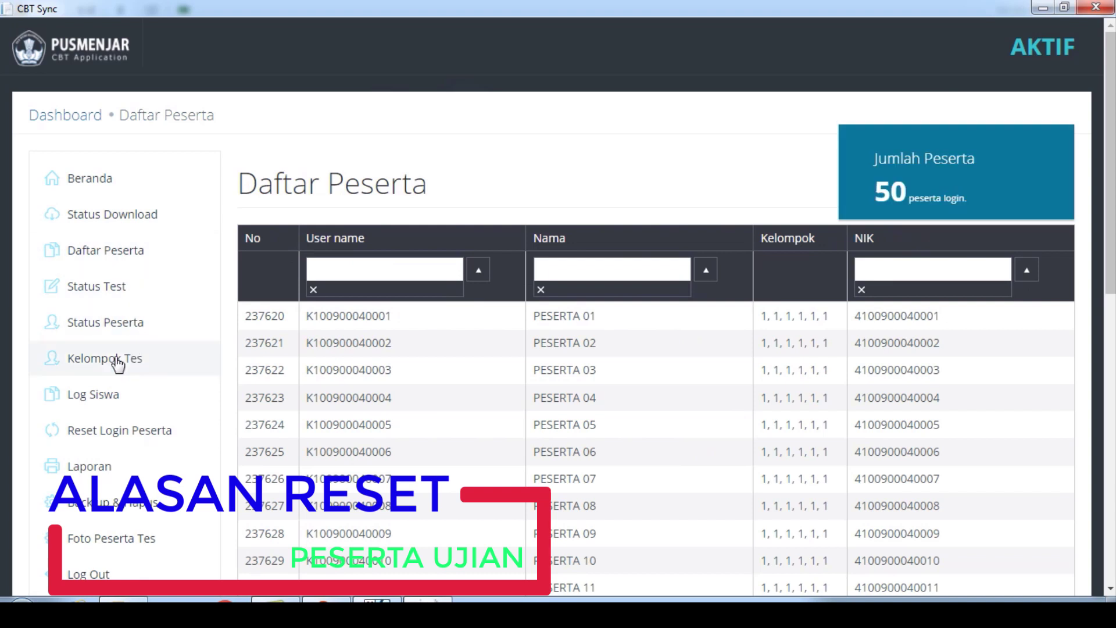
left_click(104, 327)
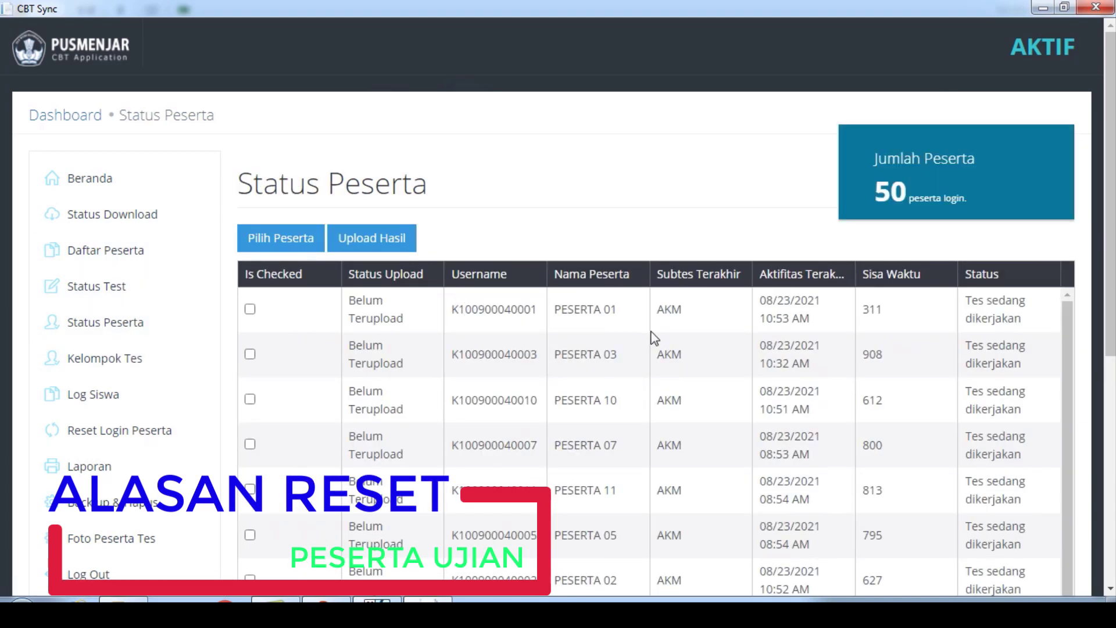
left_click(109, 334)
scroll(687, 294, "down", 2)
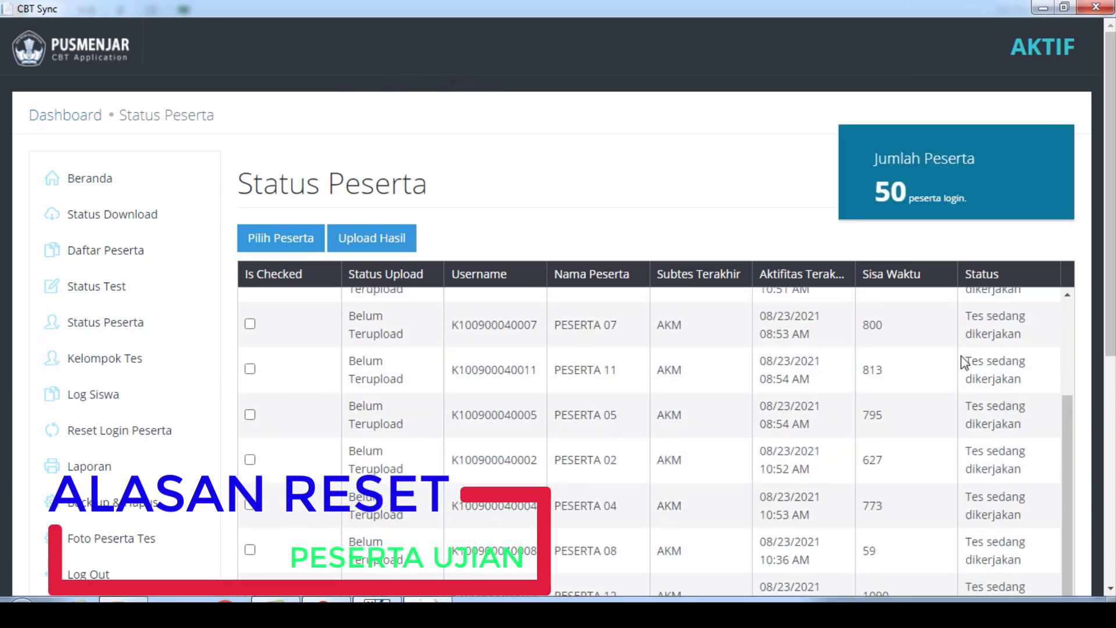
scroll(956, 357, "up", 3)
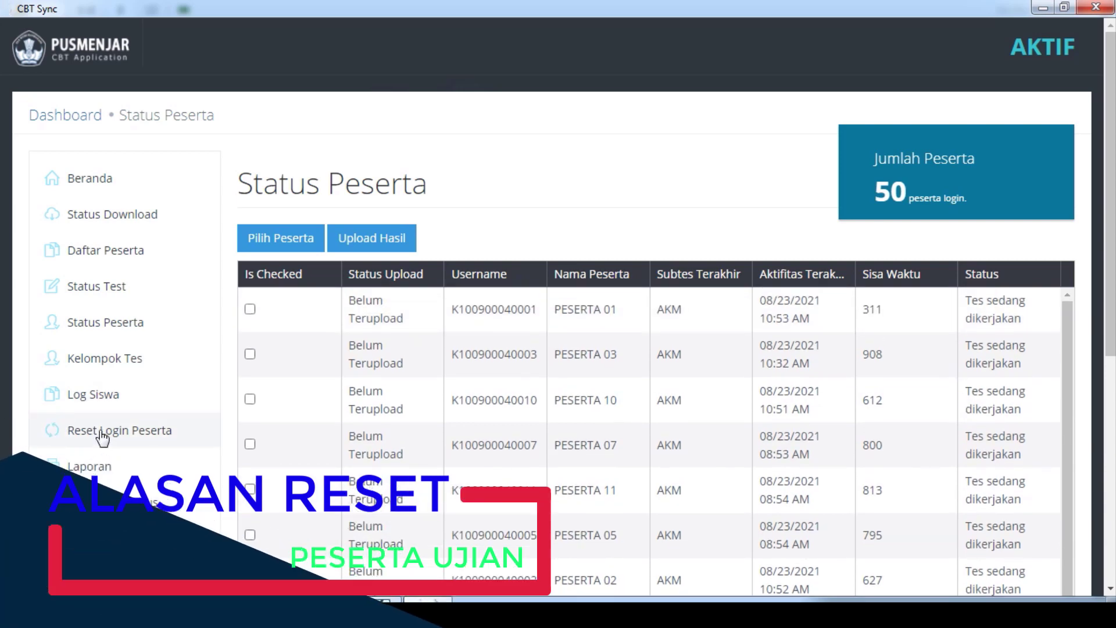
Reset the login of PESERTA 08 in Reset Login Peserta and return to the dashboard
left_click(102, 436)
scroll(578, 389, "down", 4)
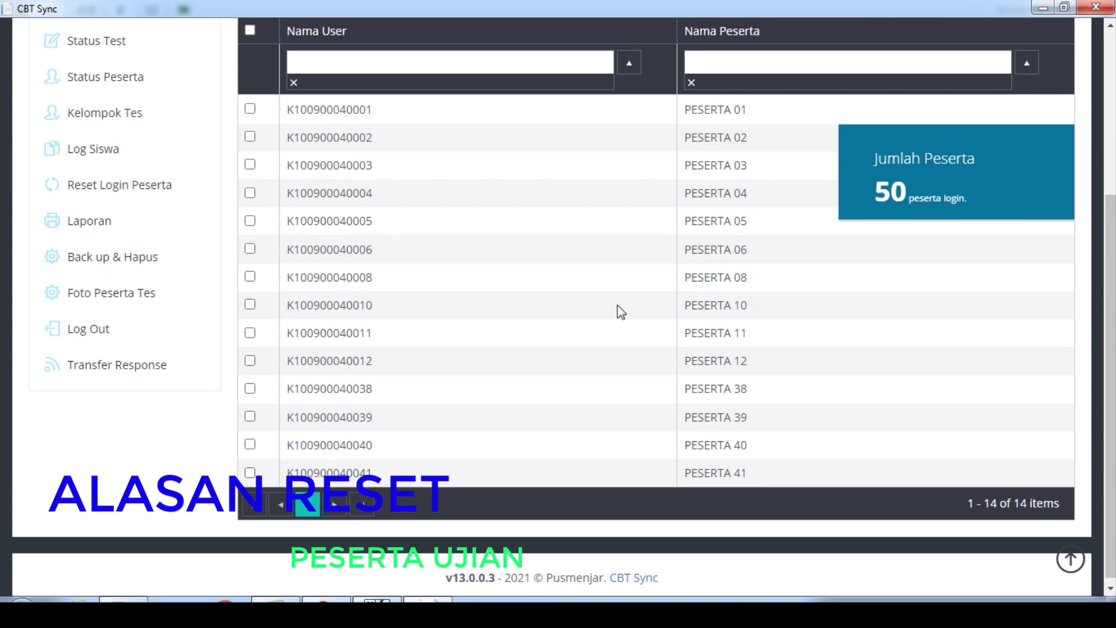
left_click(250, 277)
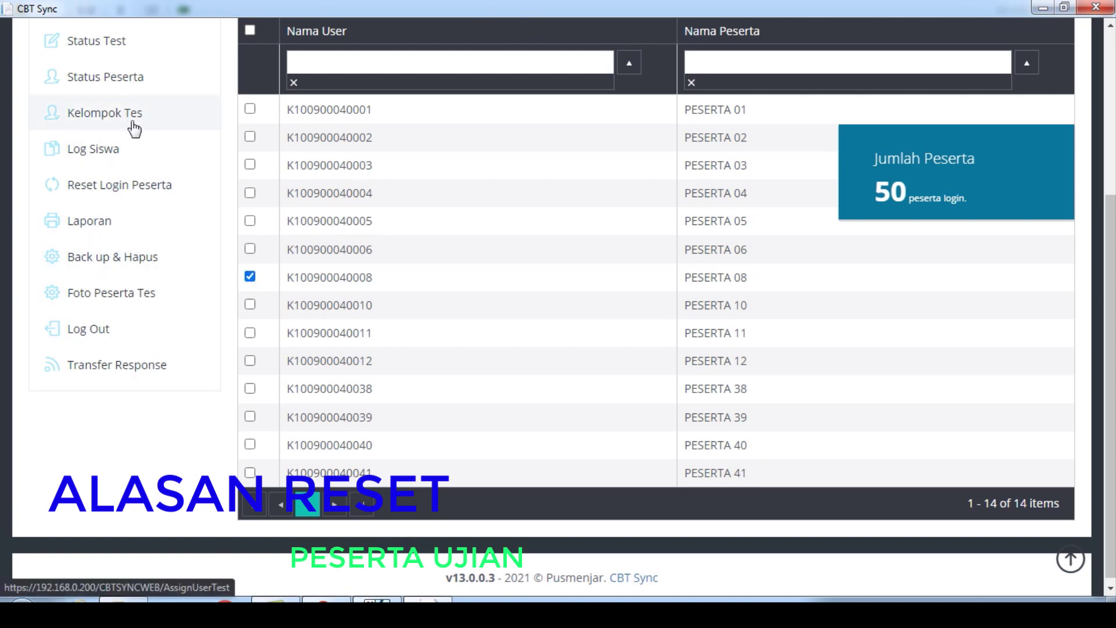
scroll(147, 138, "up", 3)
left_click(262, 166)
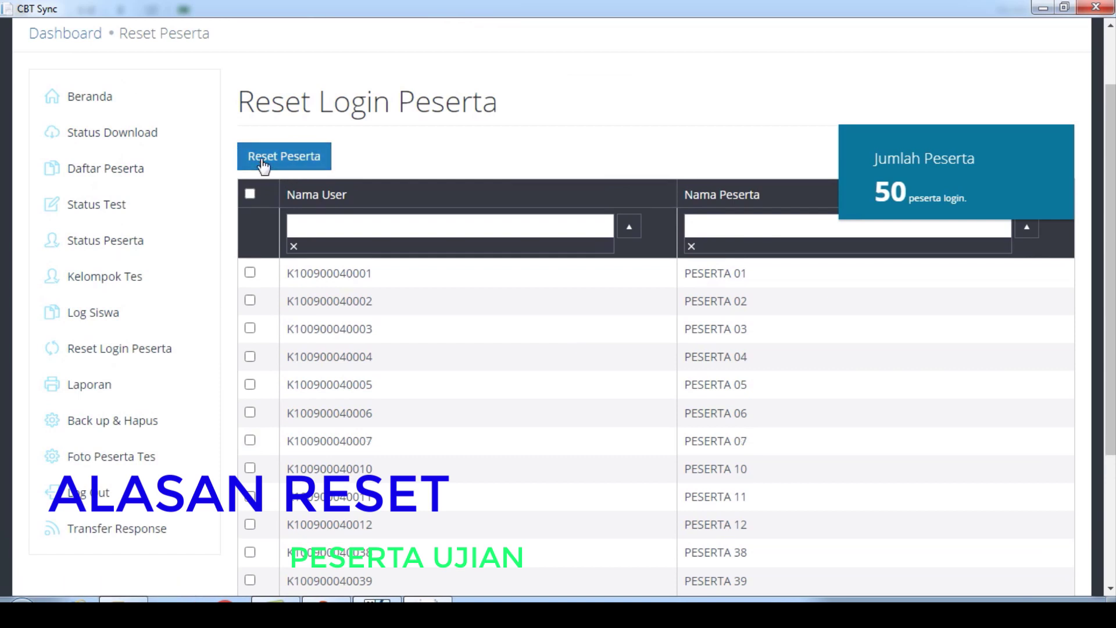
left_click(99, 104)
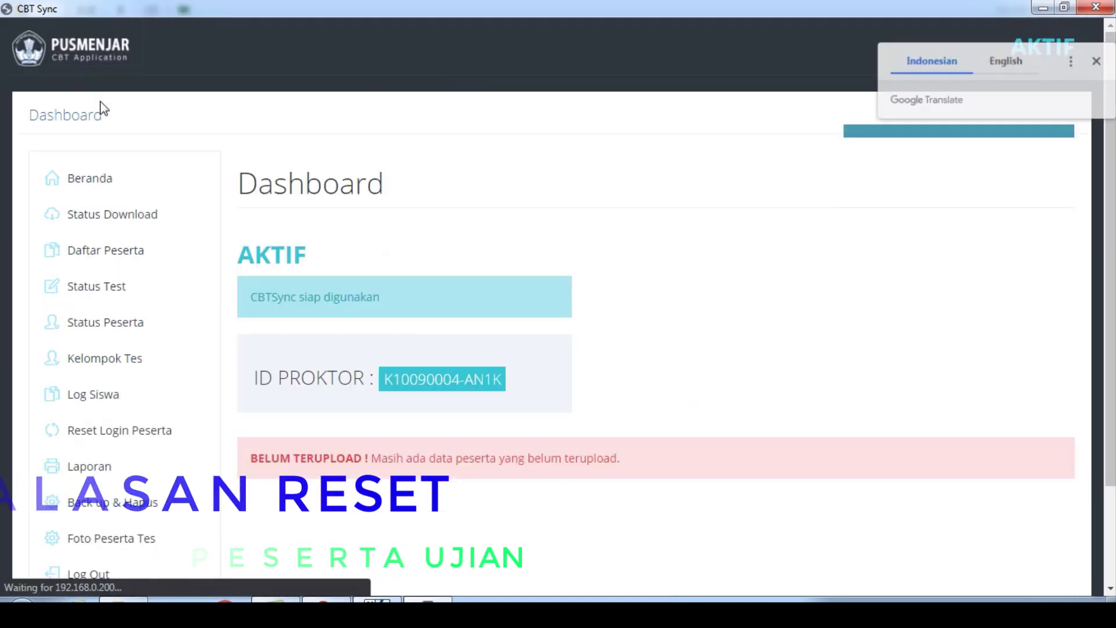
Check the sync progress, the current test token in Status Tes, and the participants' progress in Status Peserta
left_click(116, 221)
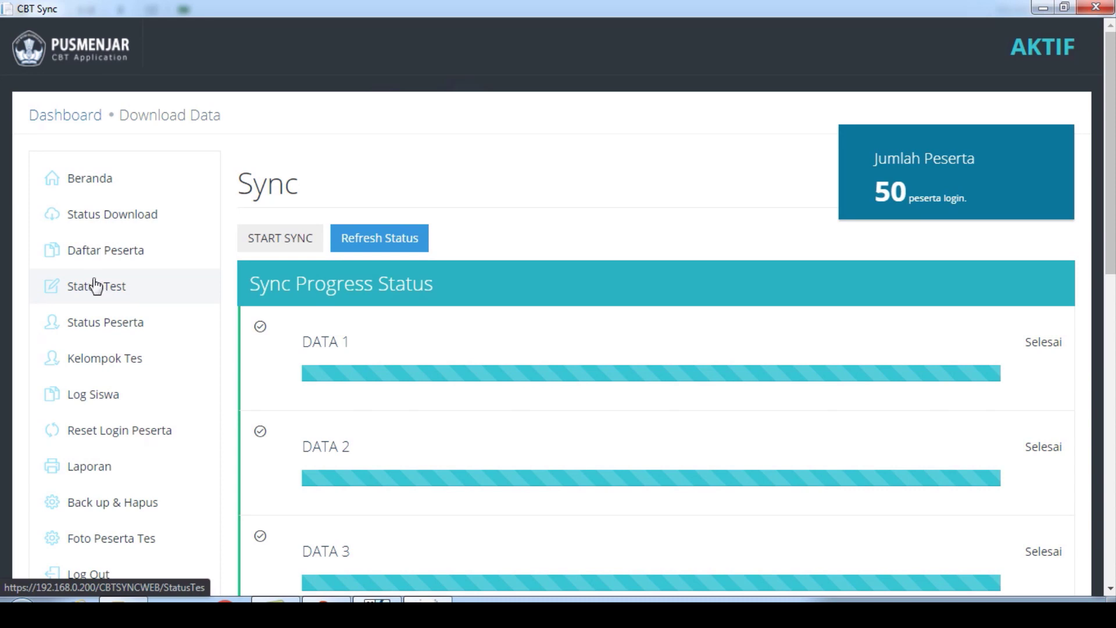
left_click(95, 291)
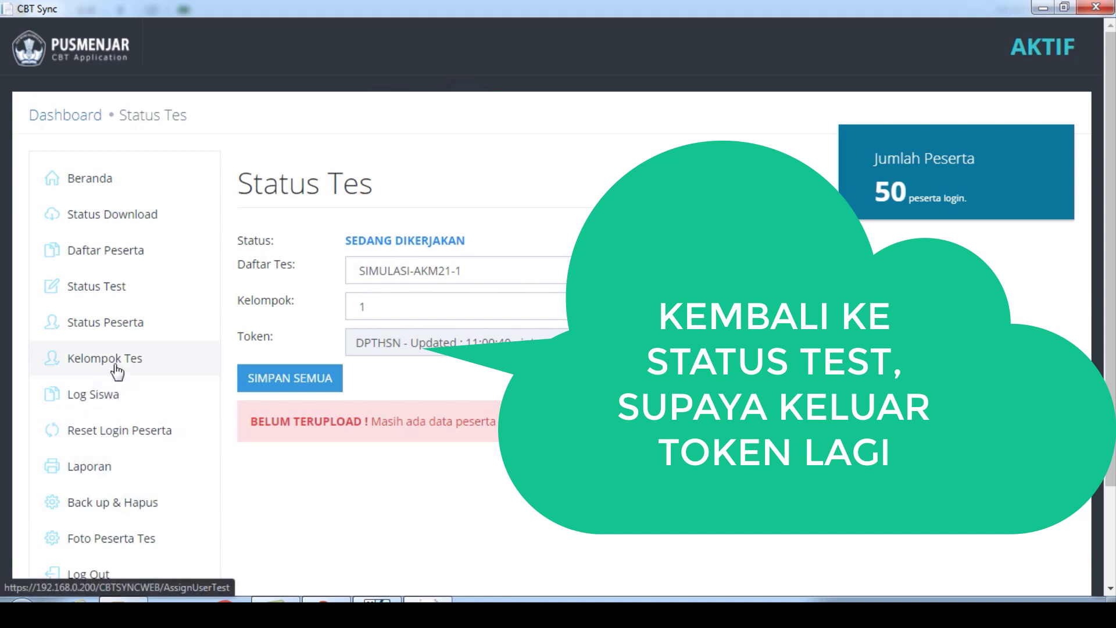
left_click(127, 330)
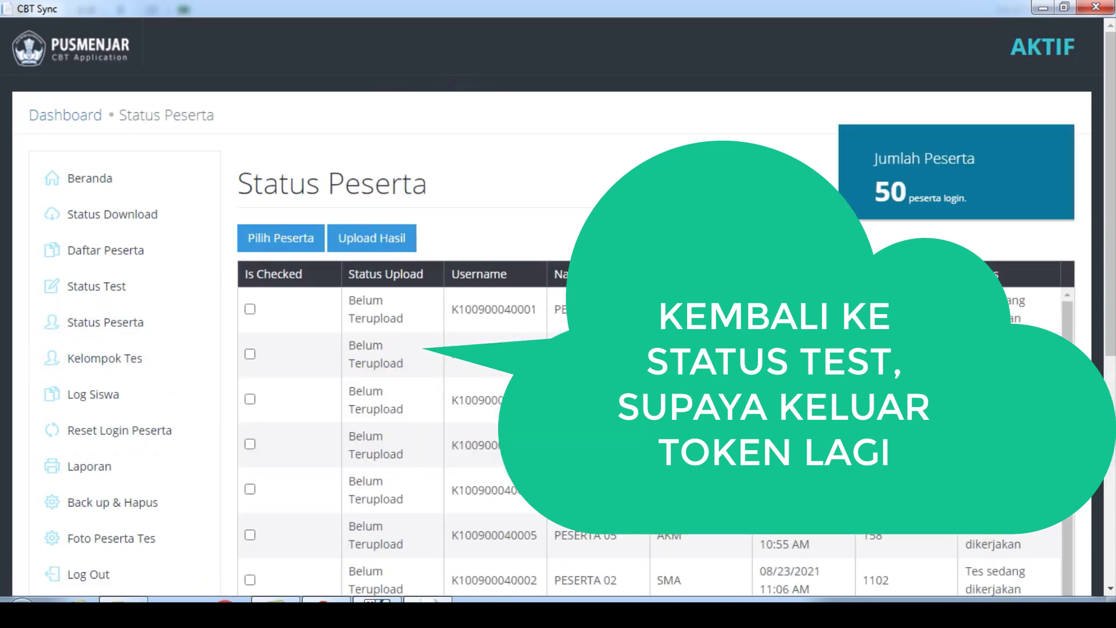
scroll(545, 434, "down", 5)
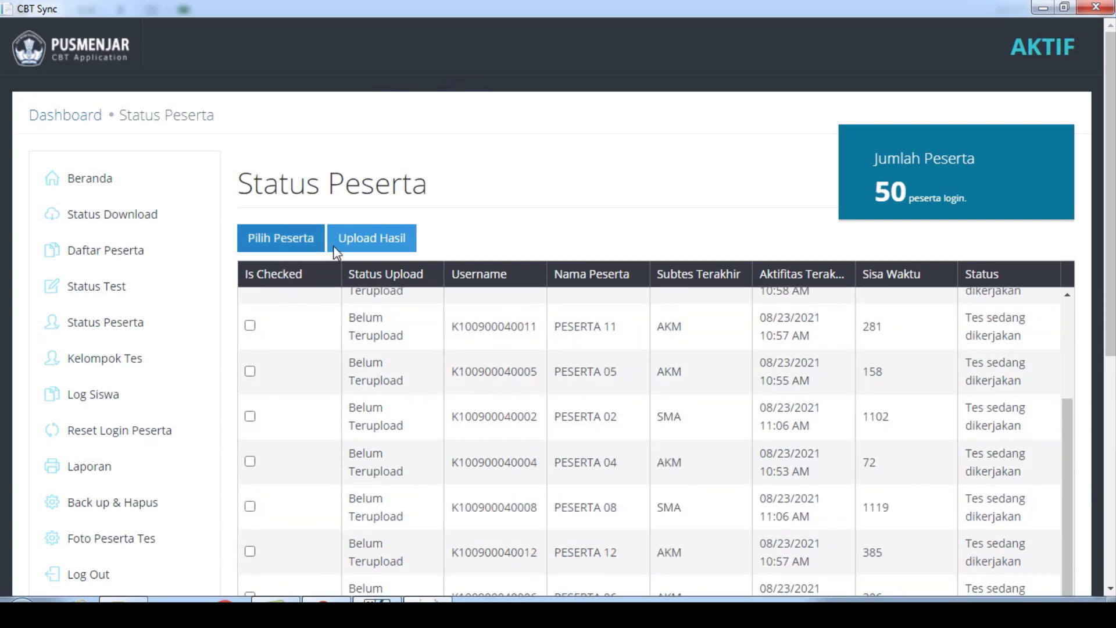
left_click(116, 290)
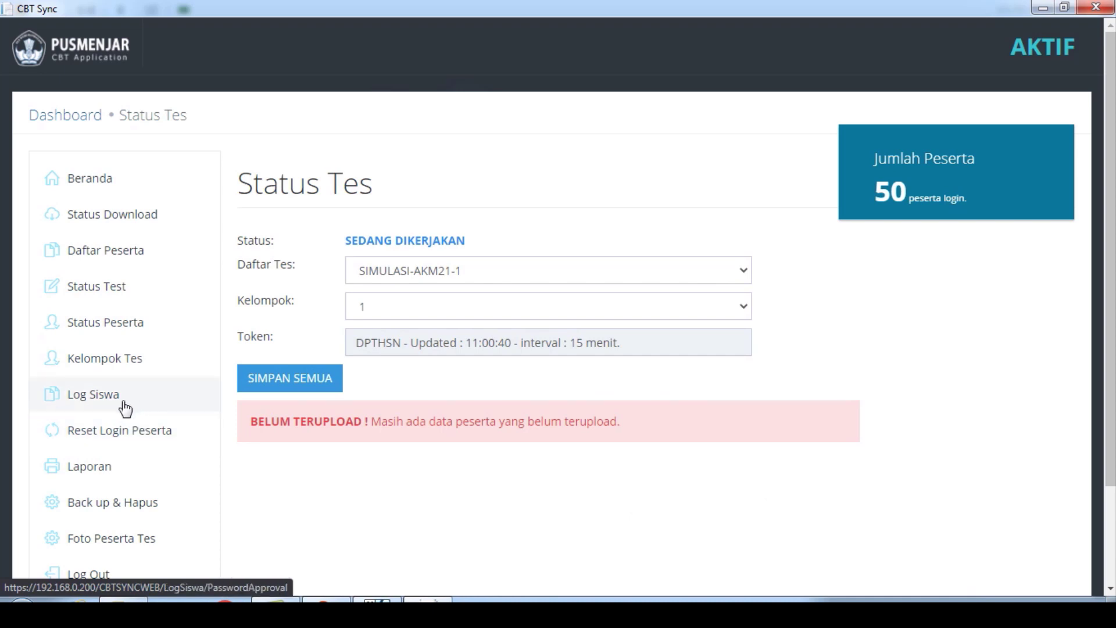
Reset the login of PESERTA 04 in Reset Login Peserta
left_click(120, 435)
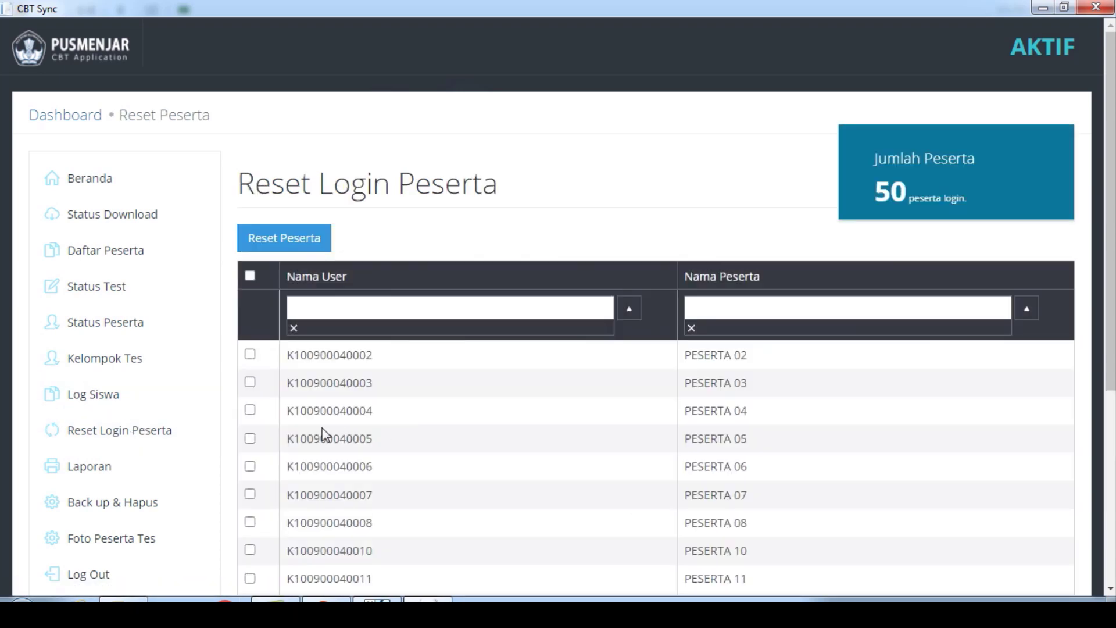
left_click(250, 411)
left_click(286, 248)
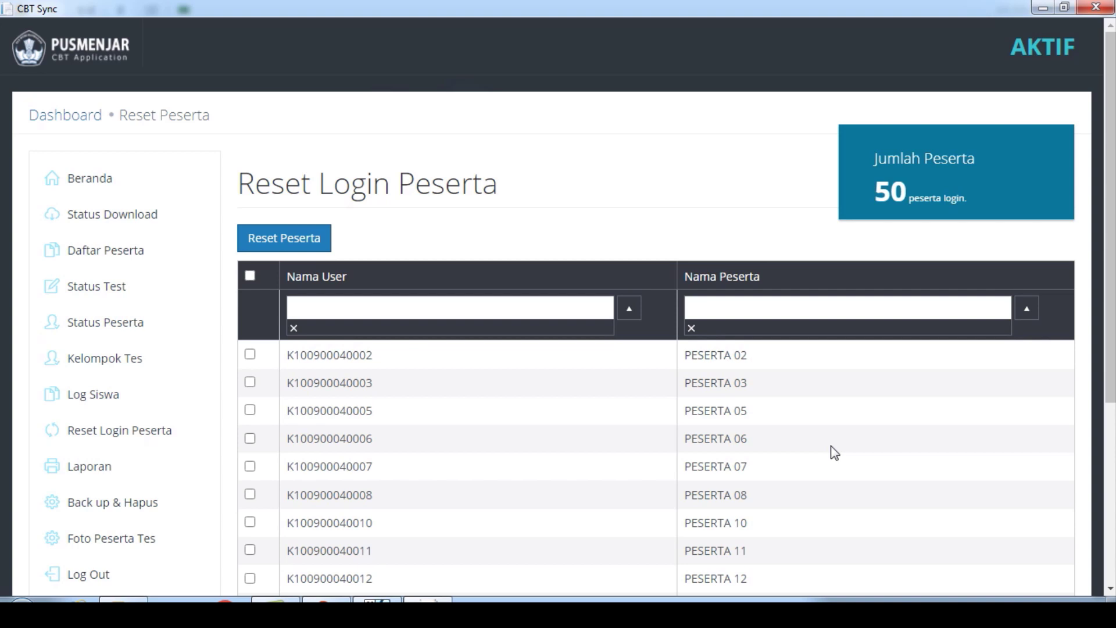
Reset the login of PESERTA 42 in Reset Login Peserta
scroll(444, 564, "down", 5)
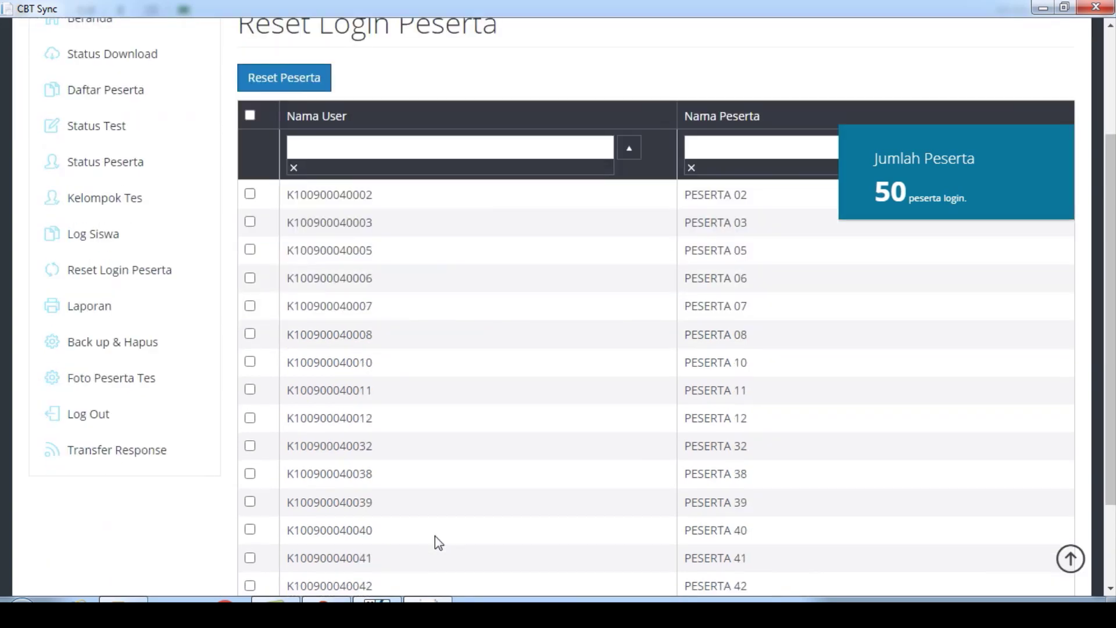
left_click(250, 500)
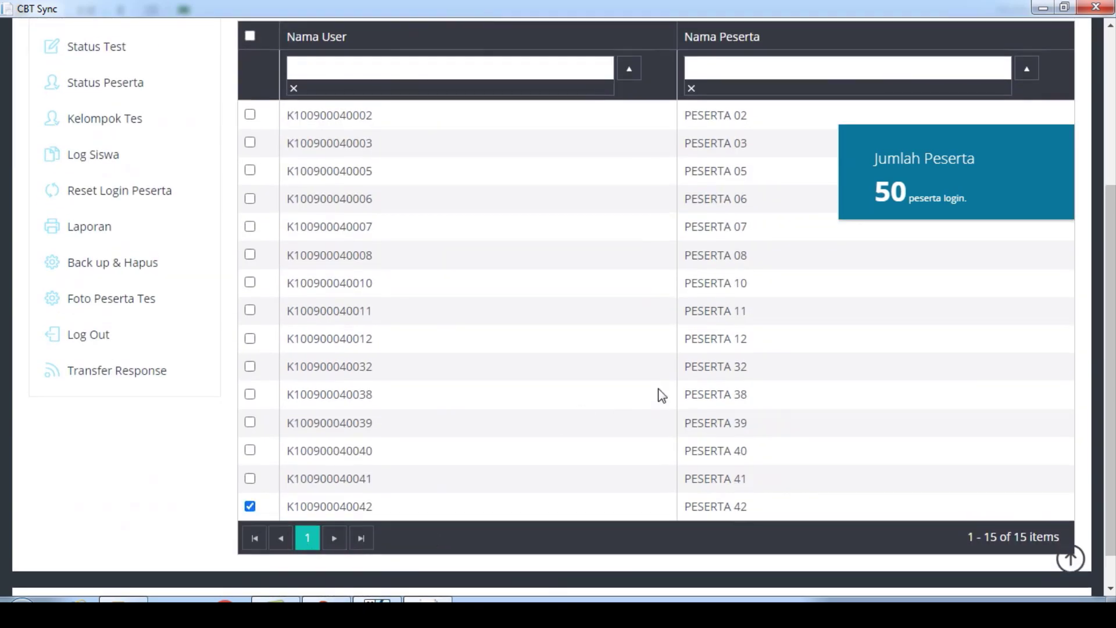
scroll(656, 371, "up", 5)
left_click(305, 245)
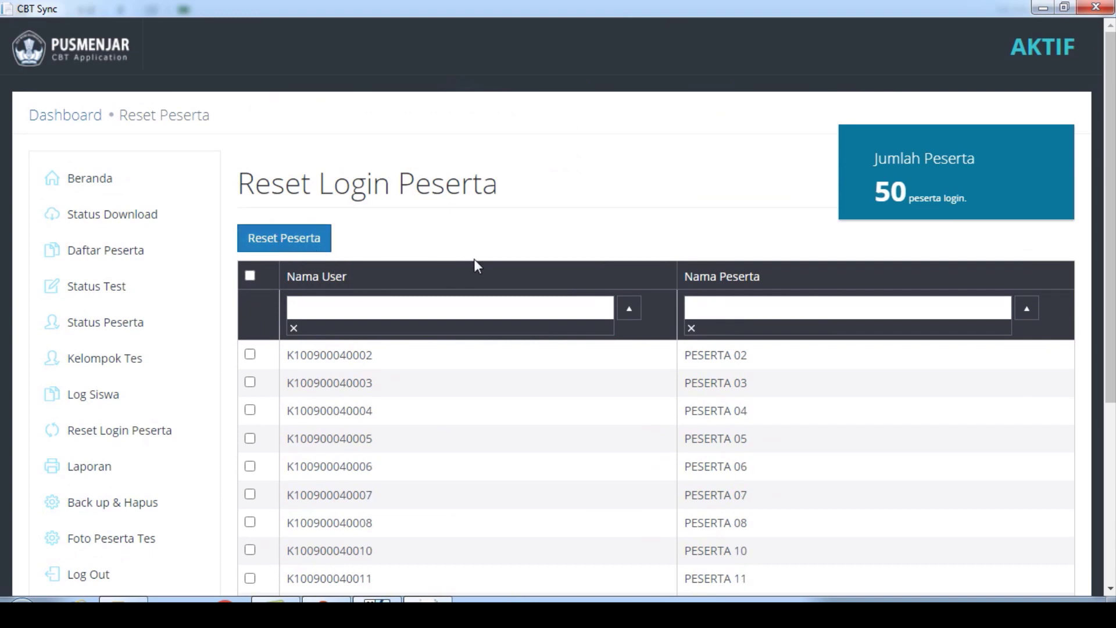
Review all participants' last subtest, remaining time and completion status in Status Peserta, and look into Daftar Peserta
scroll(484, 272, "down", 5)
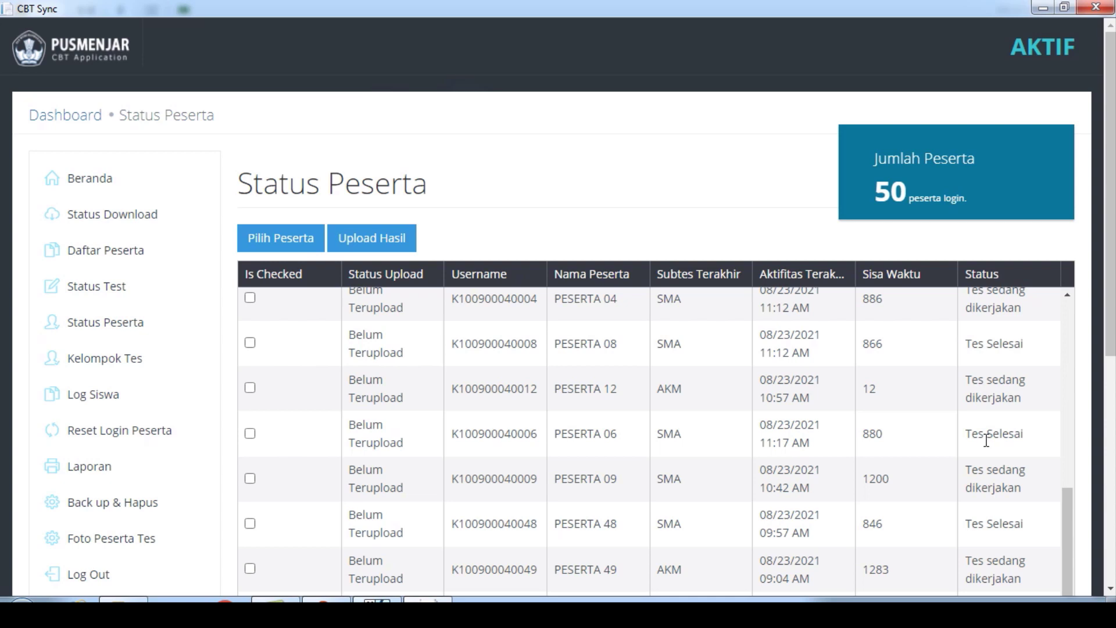
scroll(878, 441, "down", 2)
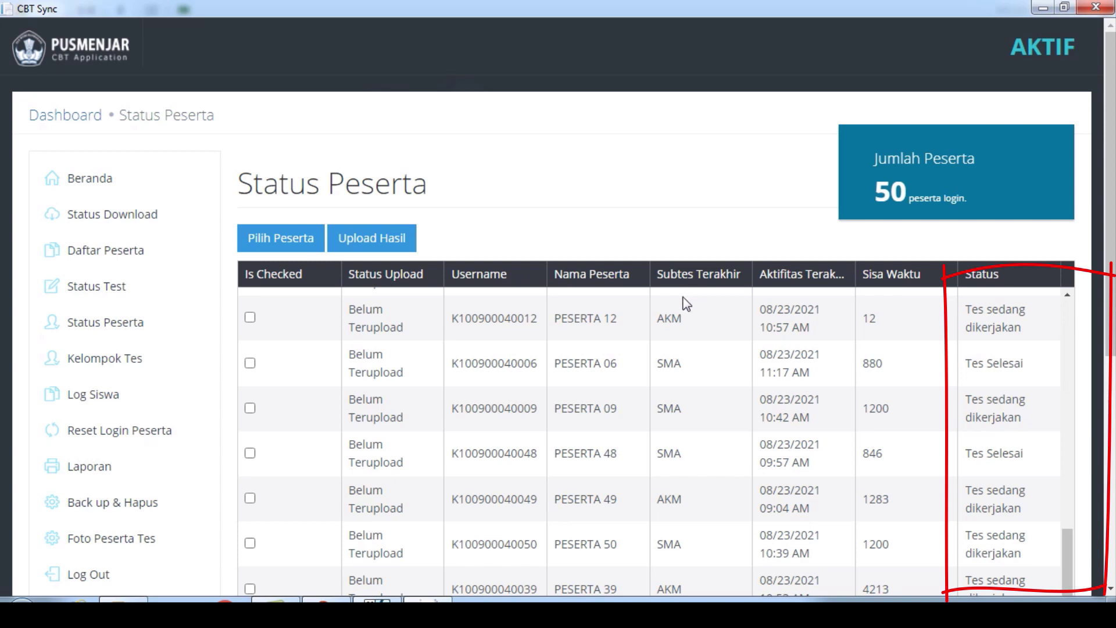
scroll(610, 430, "down", 5)
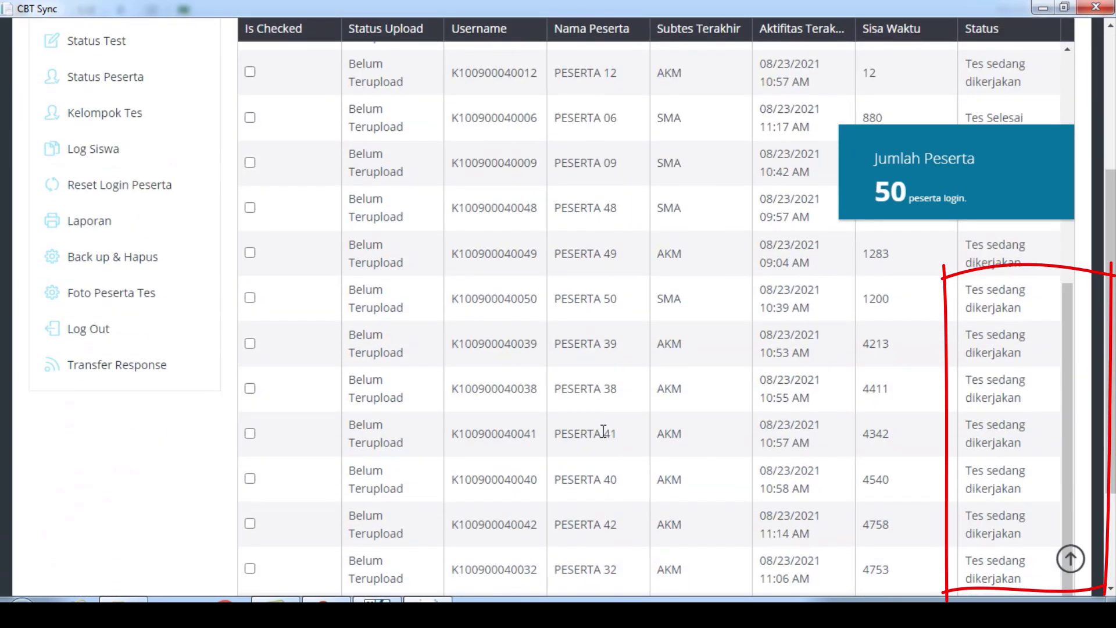
scroll(602, 428, "down", 3)
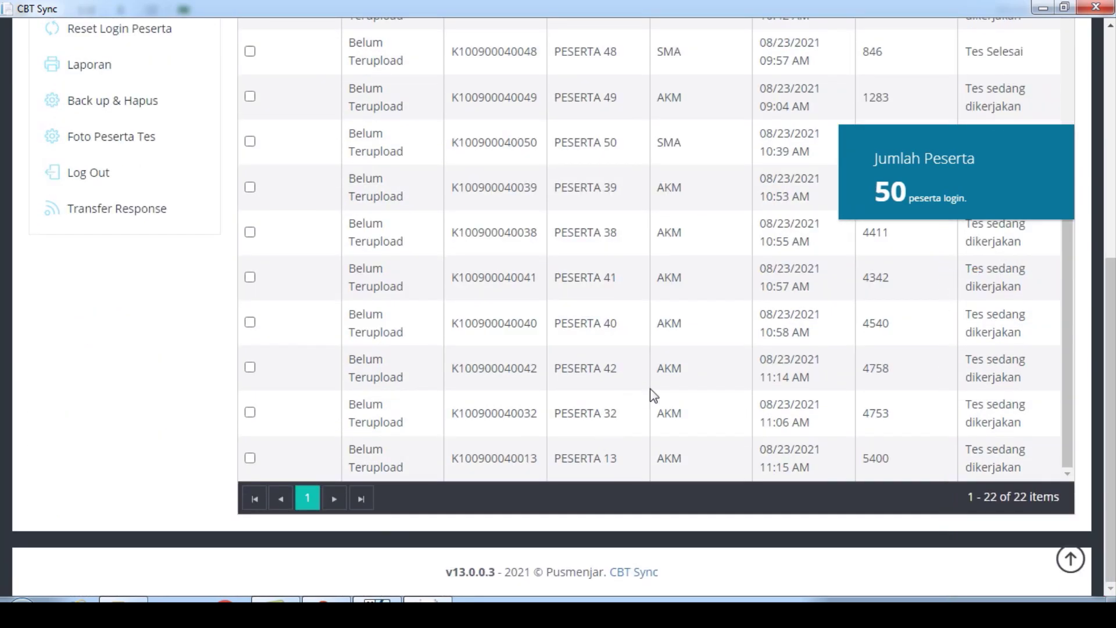
scroll(650, 390, "up", 5)
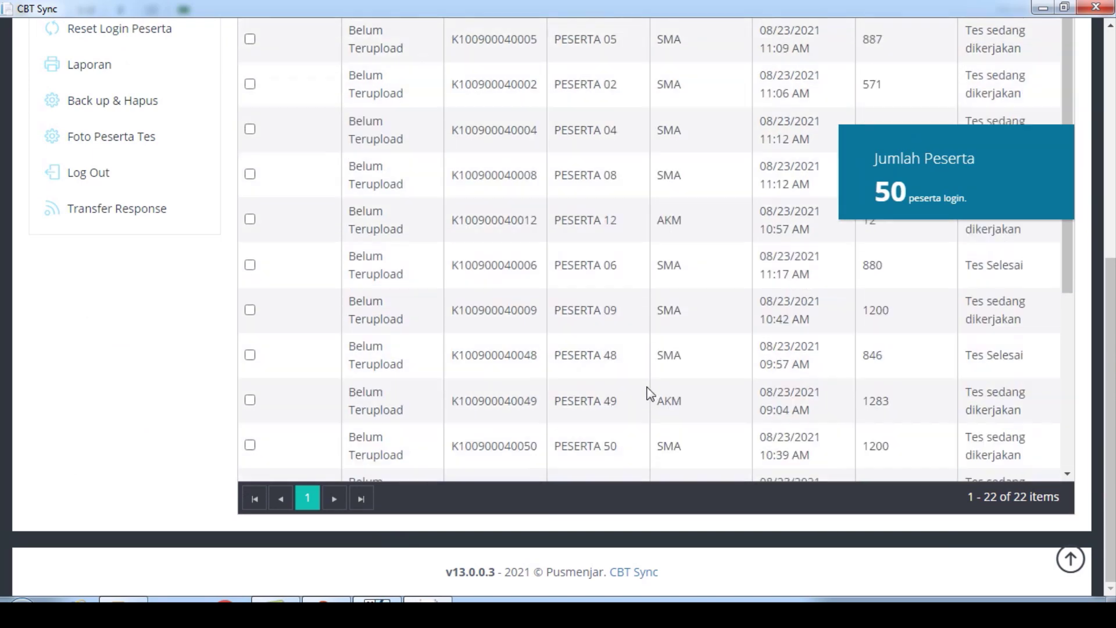
scroll(645, 393, "up", 5)
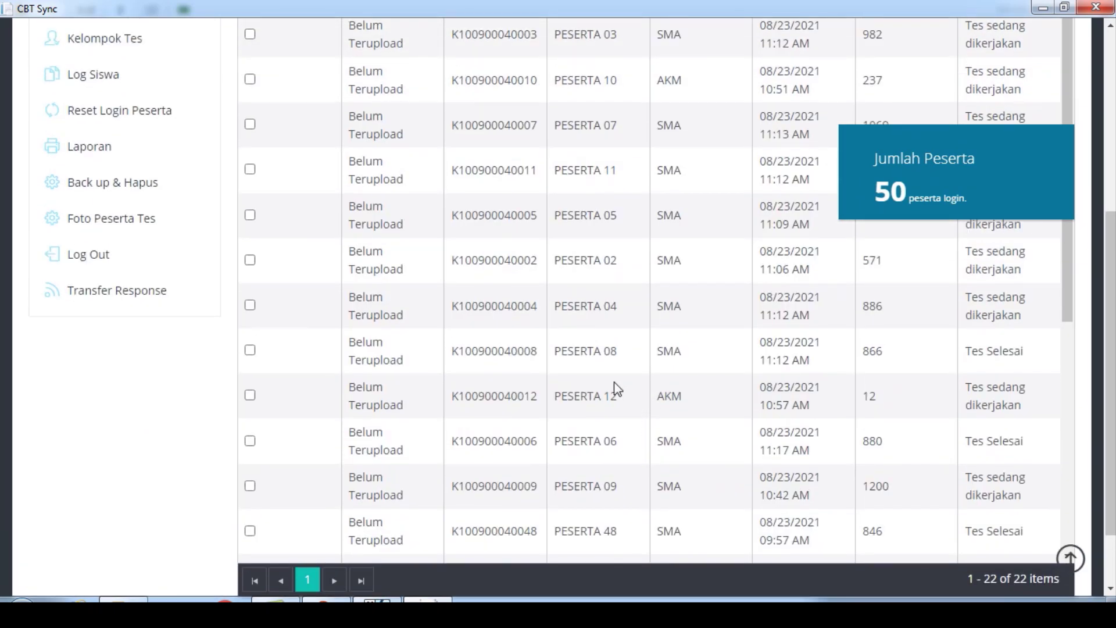
scroll(125, 223, "up", 6)
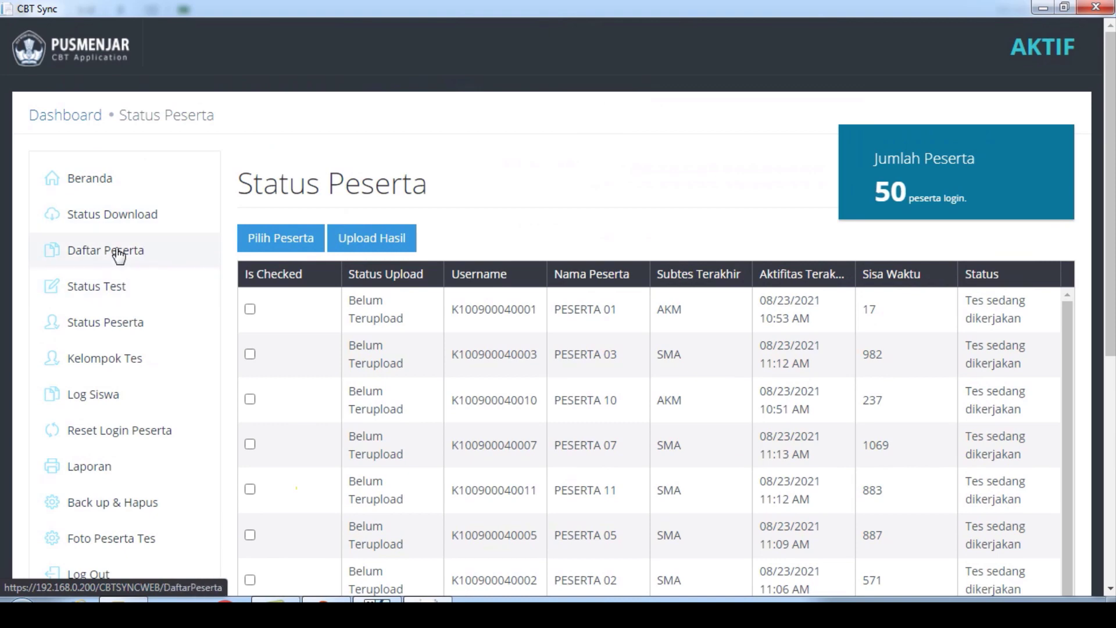
left_click(116, 255)
left_click(100, 322)
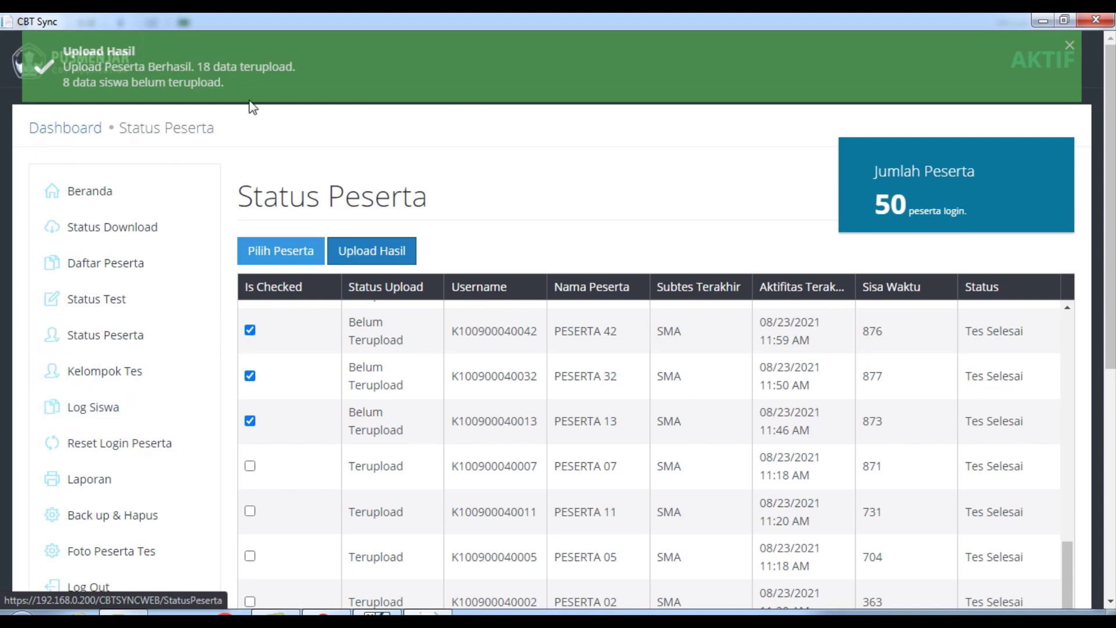
Check the selected participants with status Tes Selesai in Status Peserta and upload their test results
left_click(100, 307)
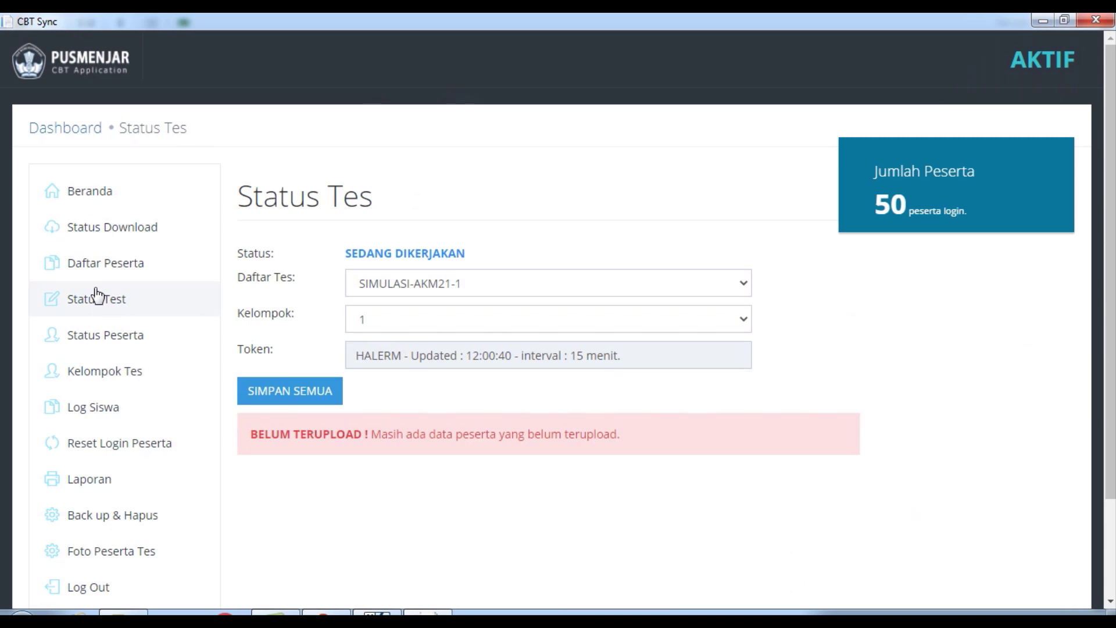
left_click(104, 335)
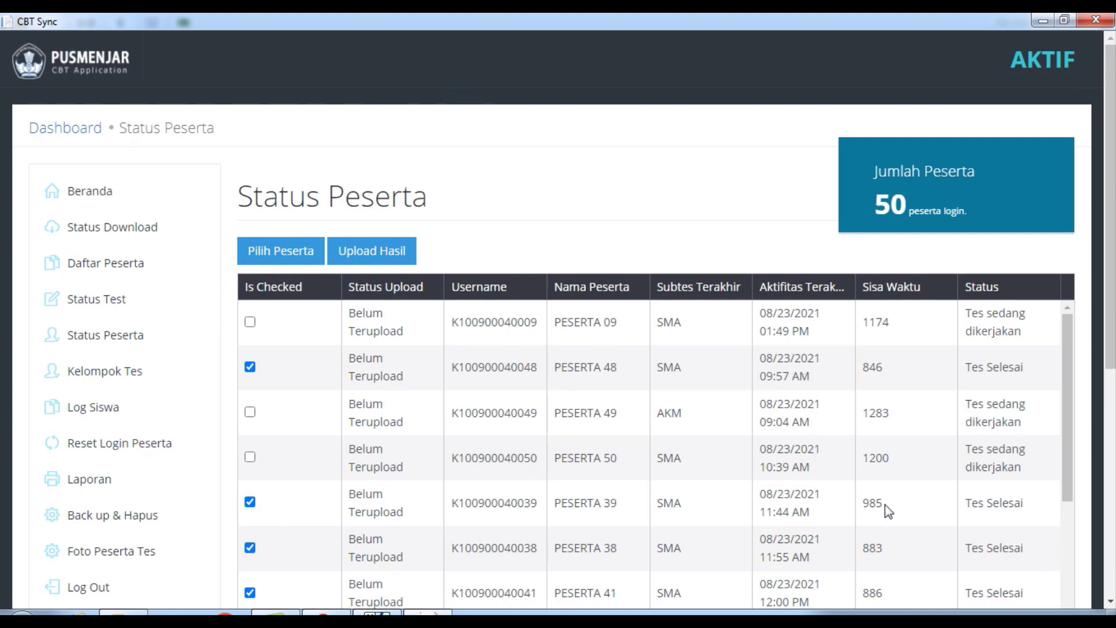
scroll(890, 471, "down", 3)
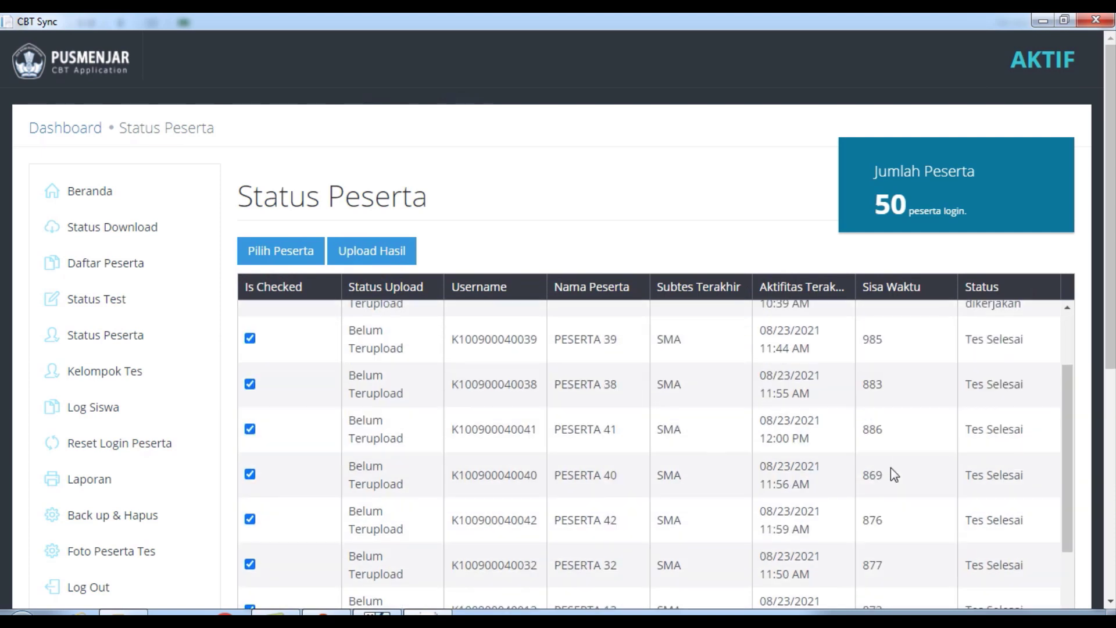
scroll(890, 467, "up", 3)
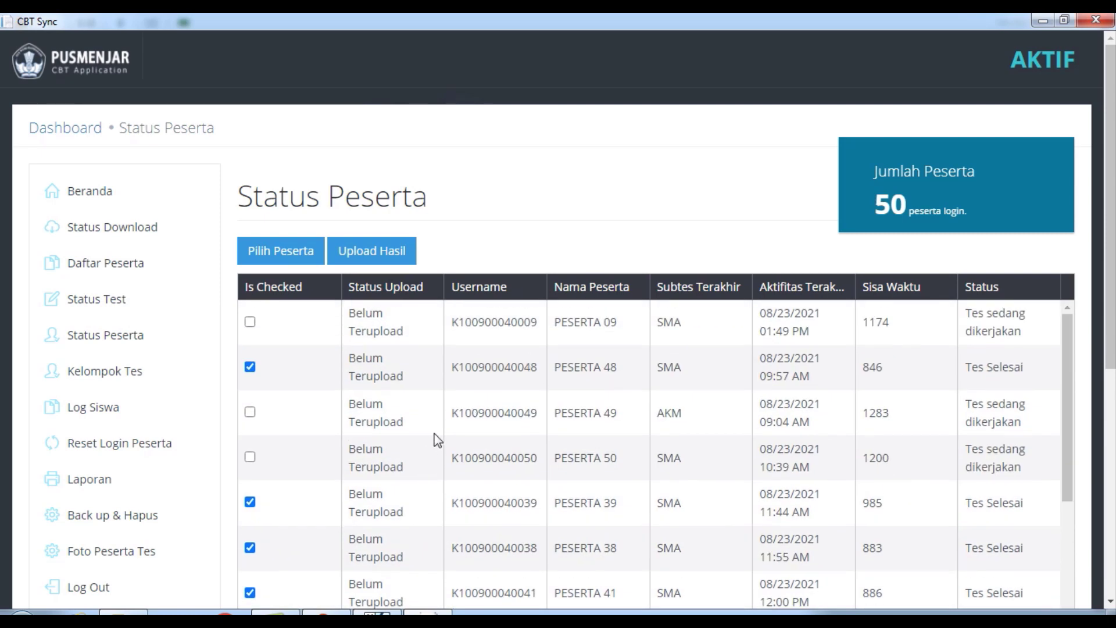
scroll(433, 439, "down", 5)
scroll(440, 424, "down", 10)
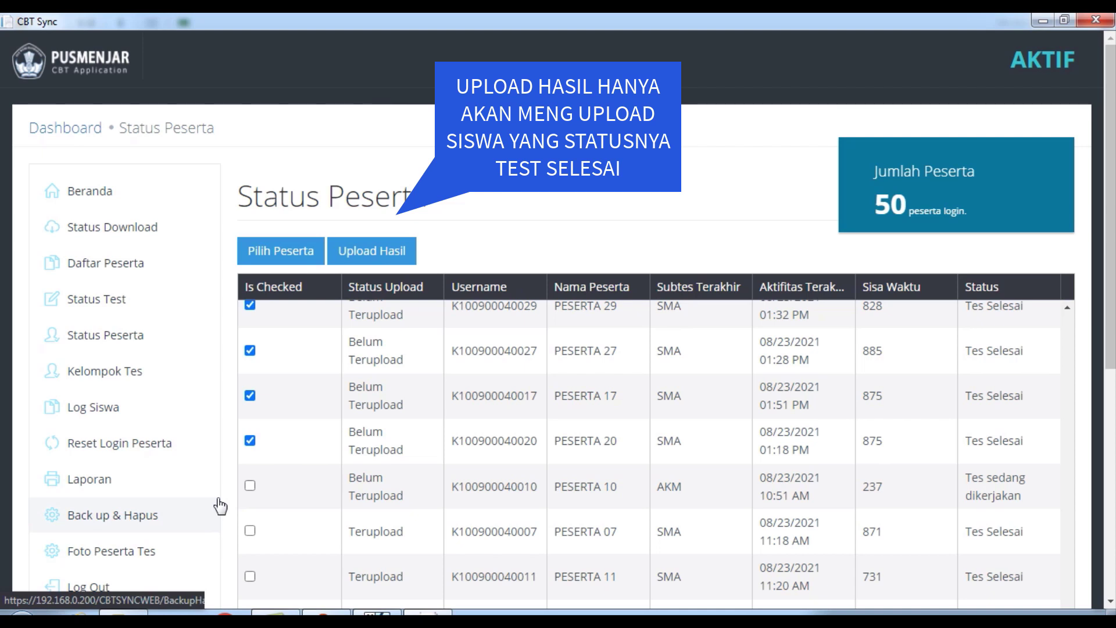
left_click(250, 486)
scroll(688, 511, "up", 3)
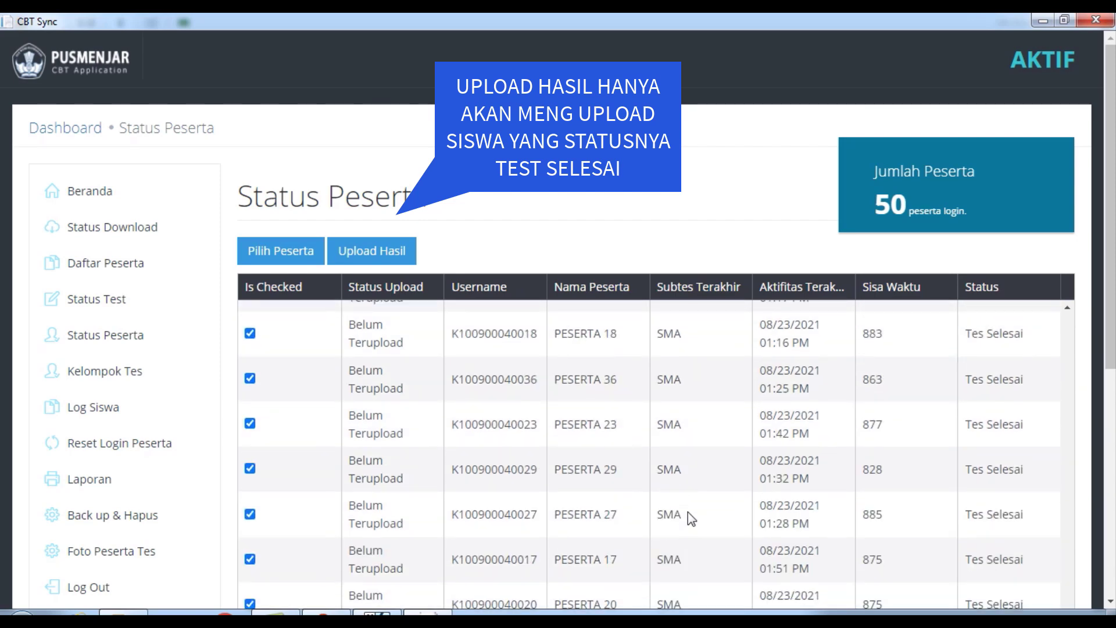
scroll(689, 512, "up", 8)
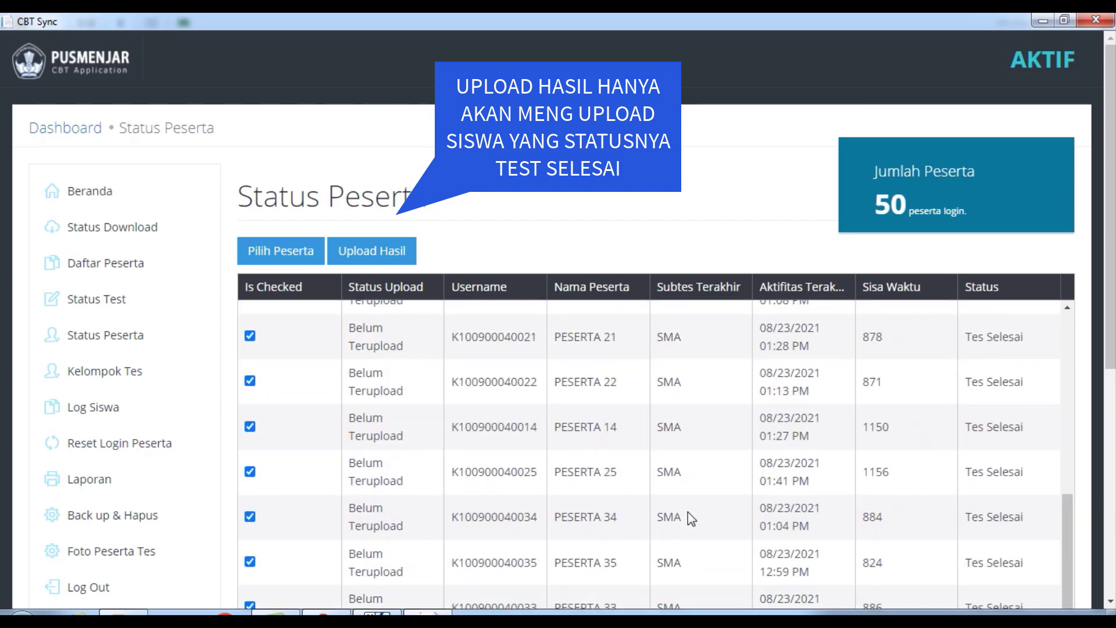
scroll(688, 511, "up", 8)
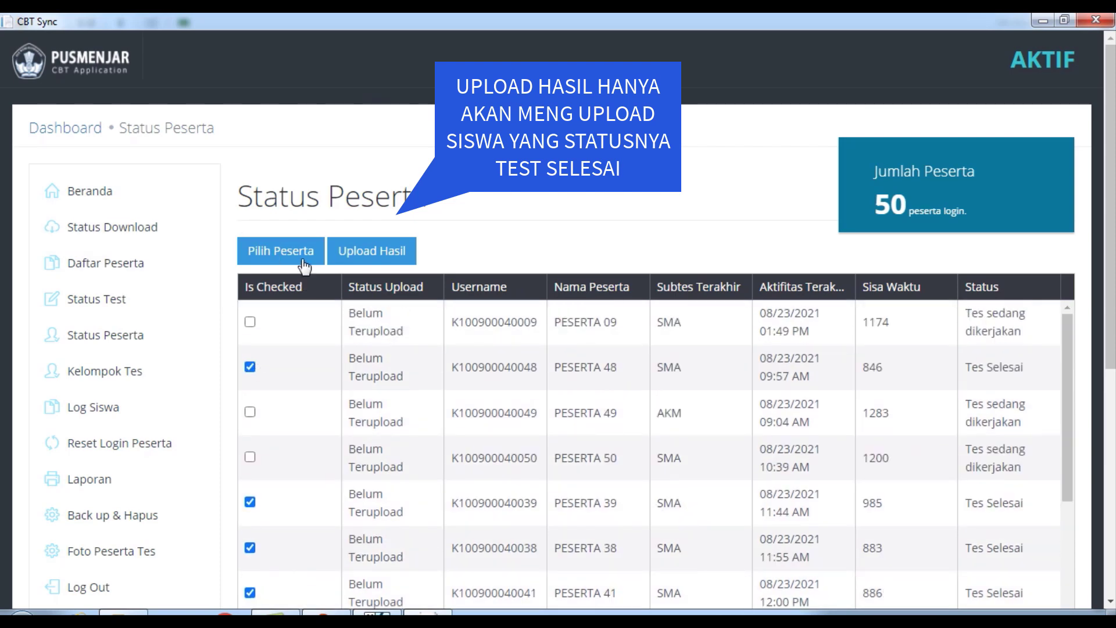
left_click(370, 247)
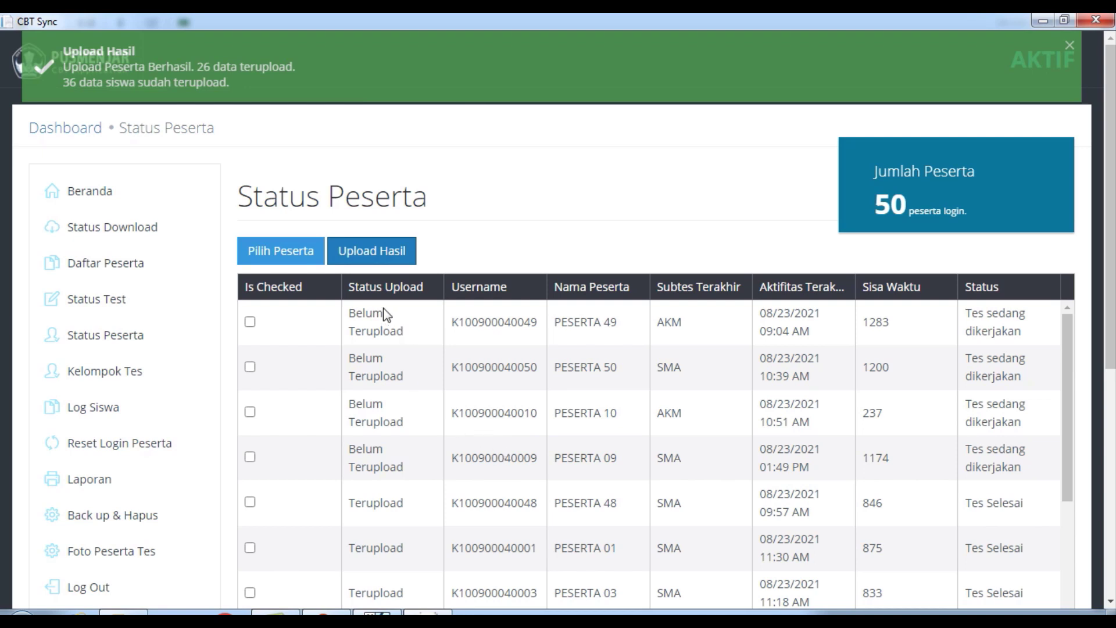
Check the participants' upload status and open Laporan to examine the report details with the Nama Proktor and Nama Pengawas fields
scroll(537, 369, "down", 4)
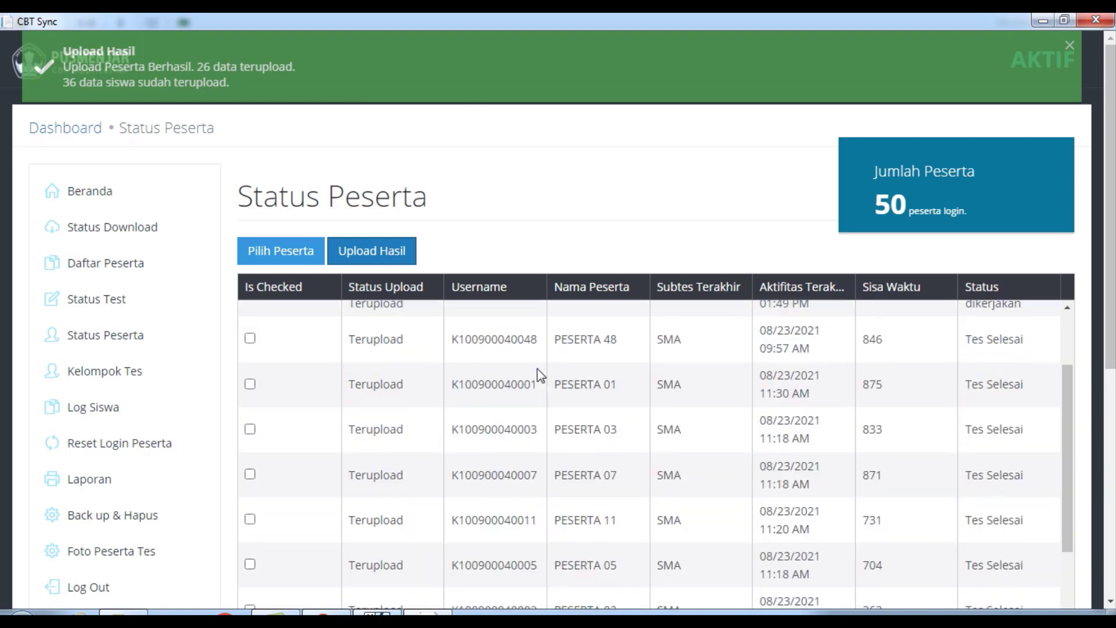
scroll(537, 369, "up", 4)
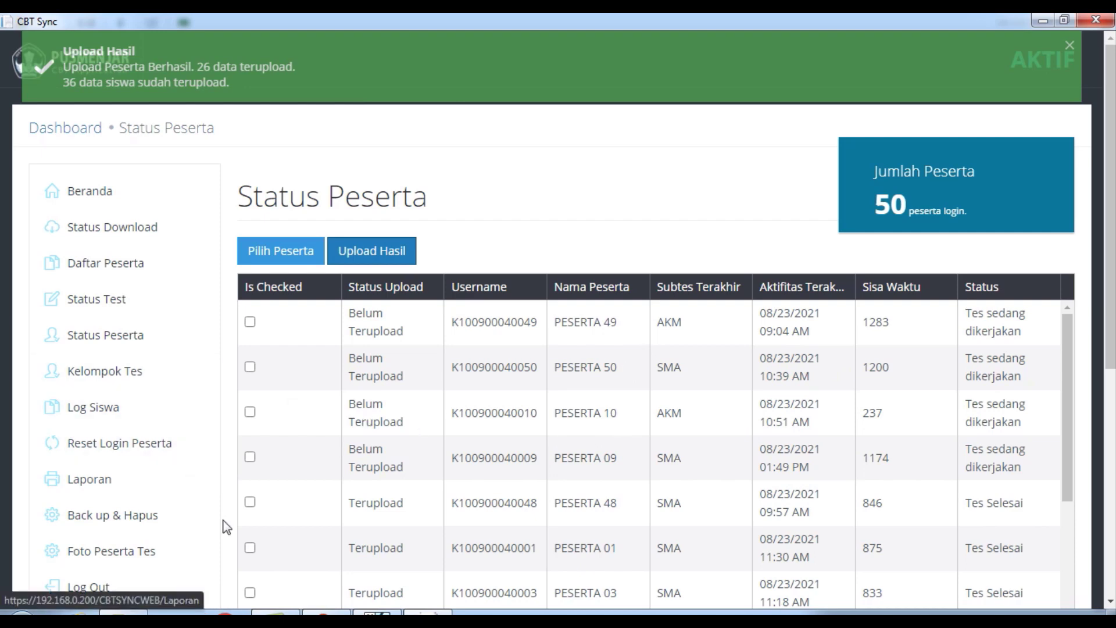
scroll(226, 526, "down", 3)
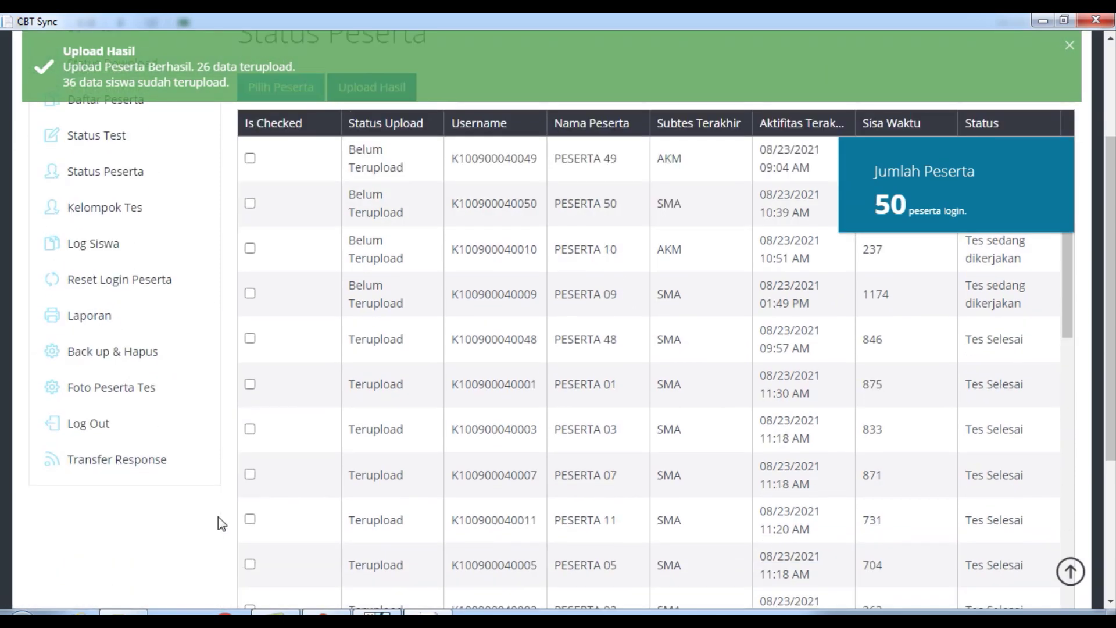
left_click(90, 321)
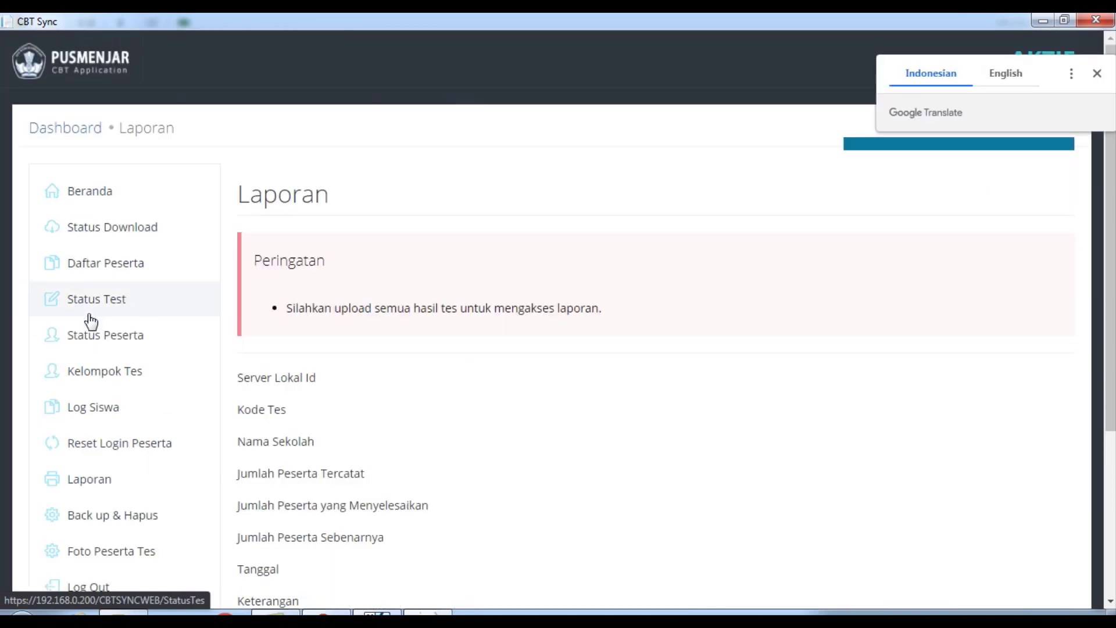
scroll(465, 398, "down", 3)
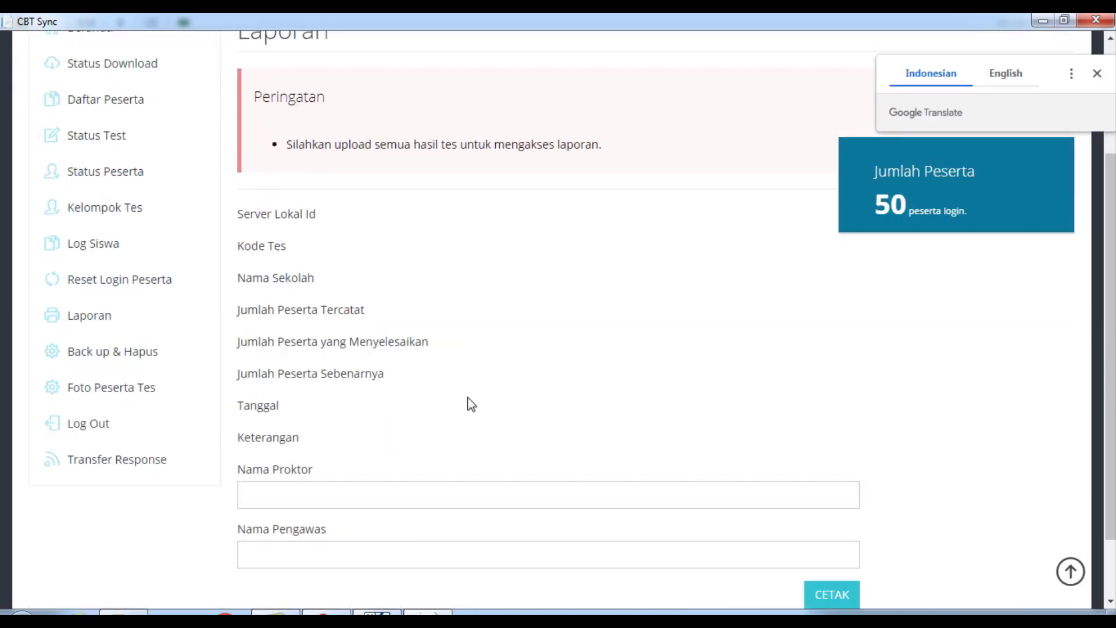
scroll(470, 404, "down", 2)
left_click(385, 421)
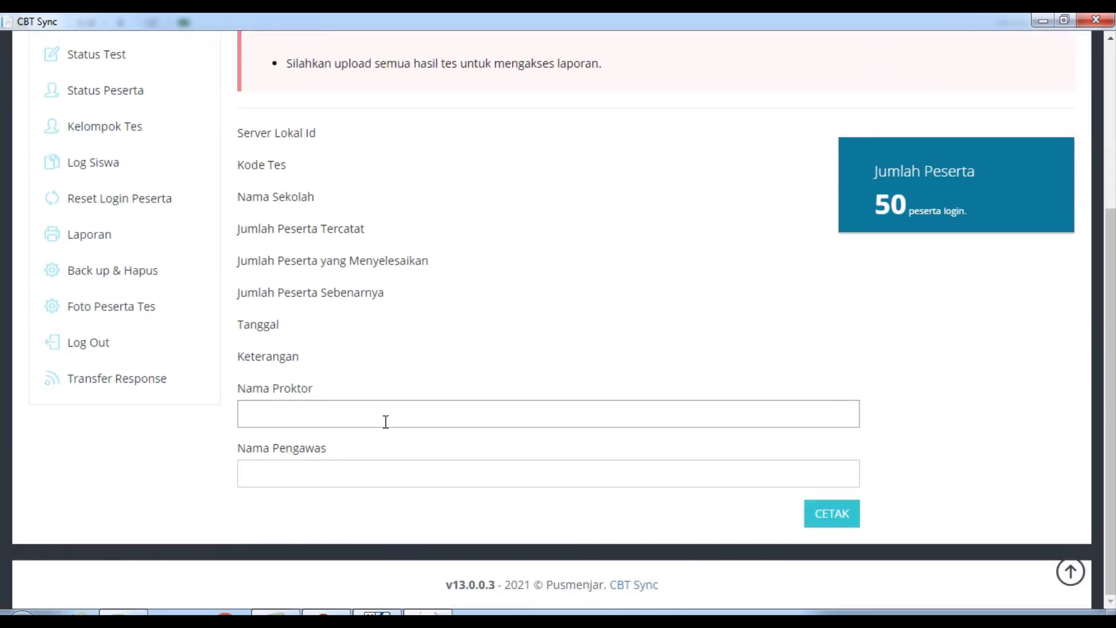
scroll(386, 413, "up", 2)
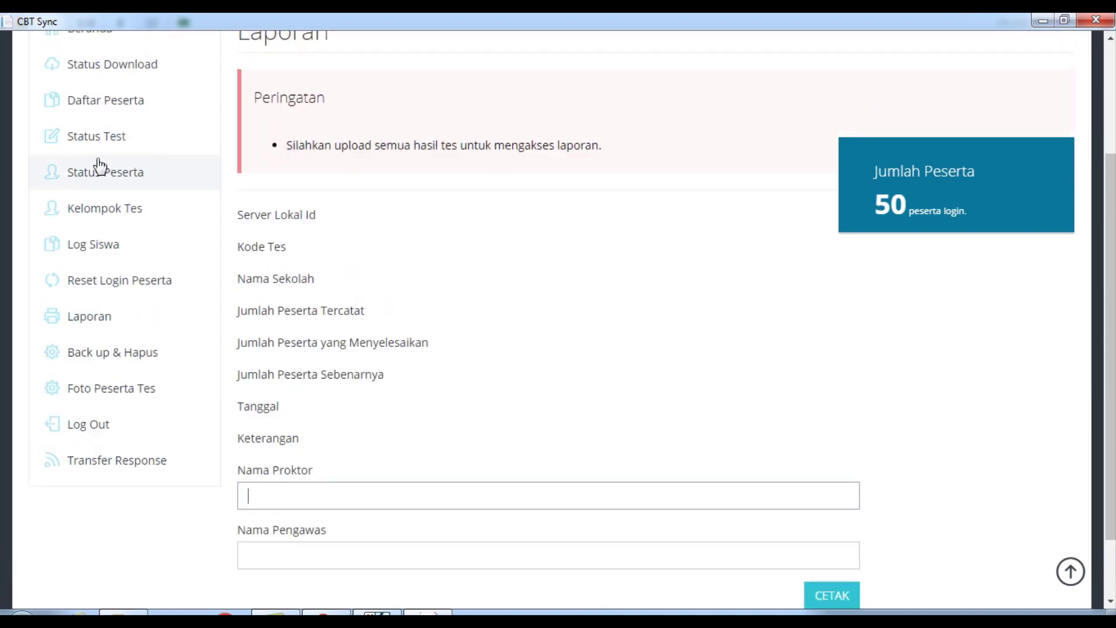
scroll(135, 175, "up", 3)
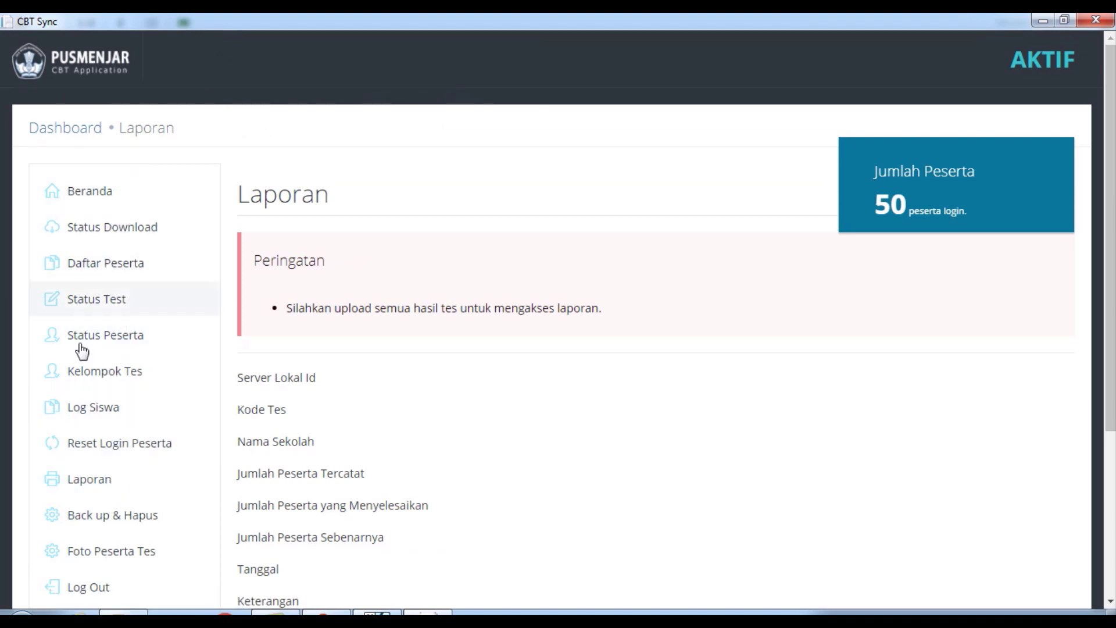
Log out of the proctor account from the Laporan page and view the CBT Sync login form
scroll(145, 456, "down", 4)
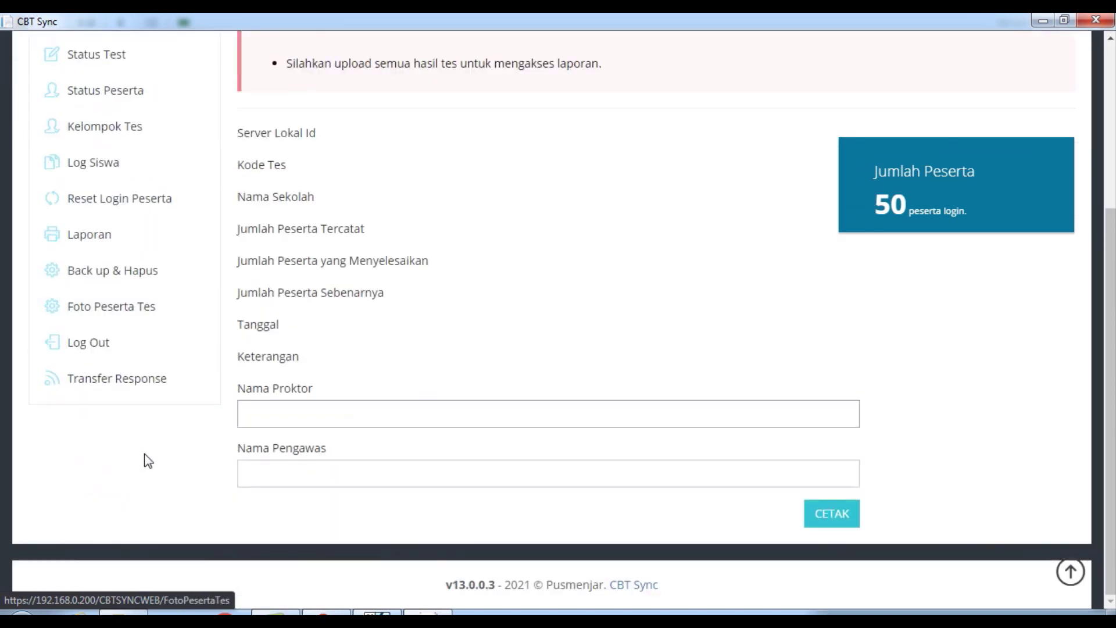
left_click(91, 342)
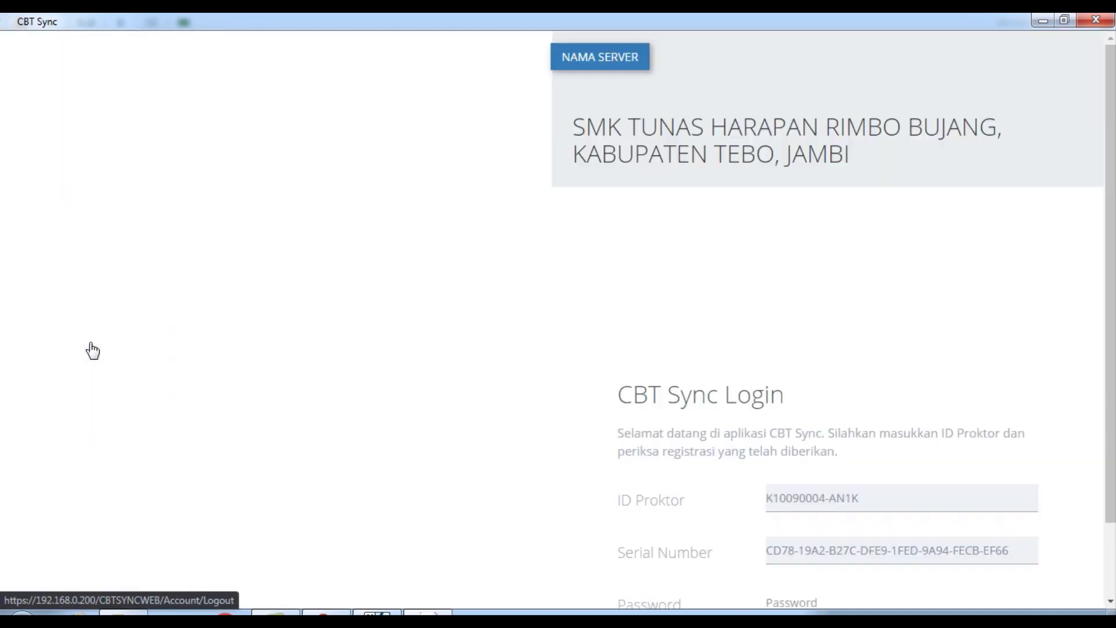
scroll(835, 434, "down", 2)
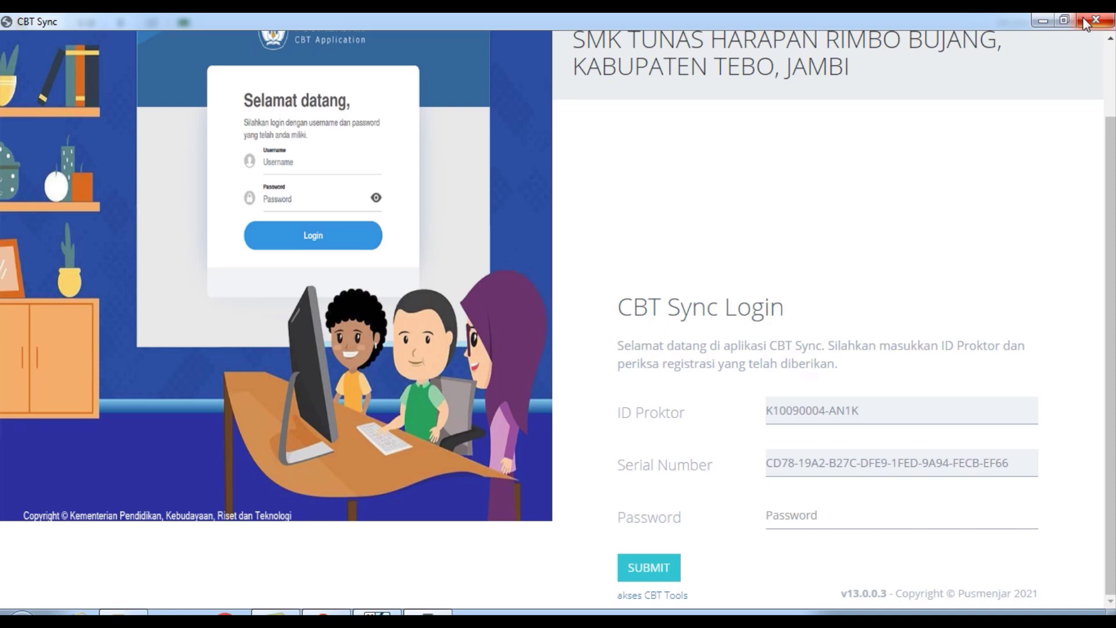
Reduce the CBT Sync window, switch to the virtual machine launcher behind it and show the ANBKSMK machine beside the browser
left_click(1064, 20)
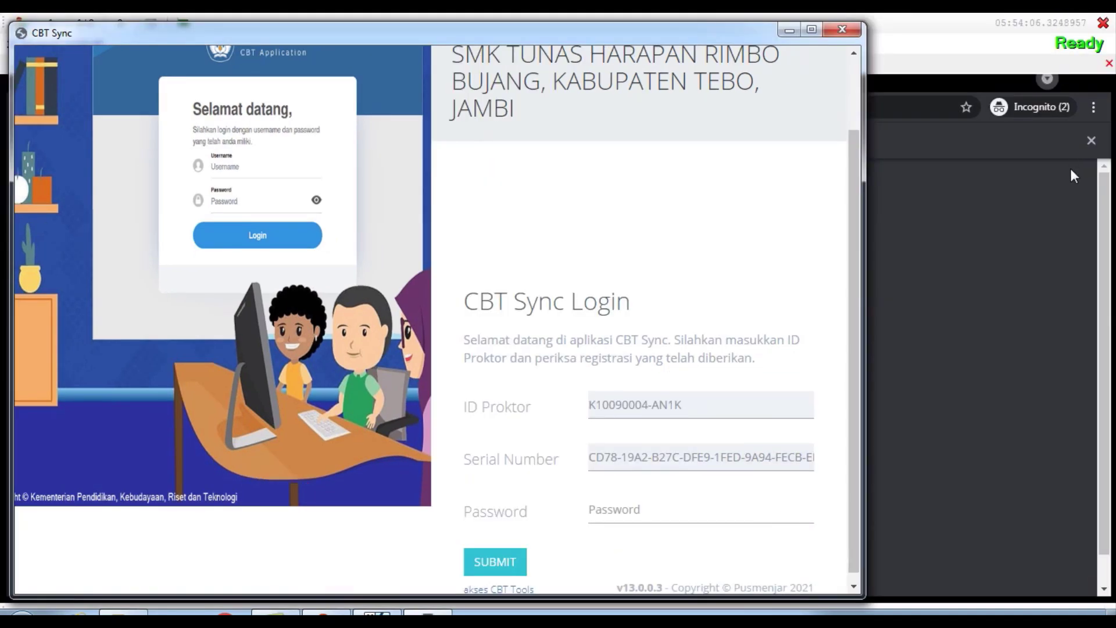
left_click(985, 69)
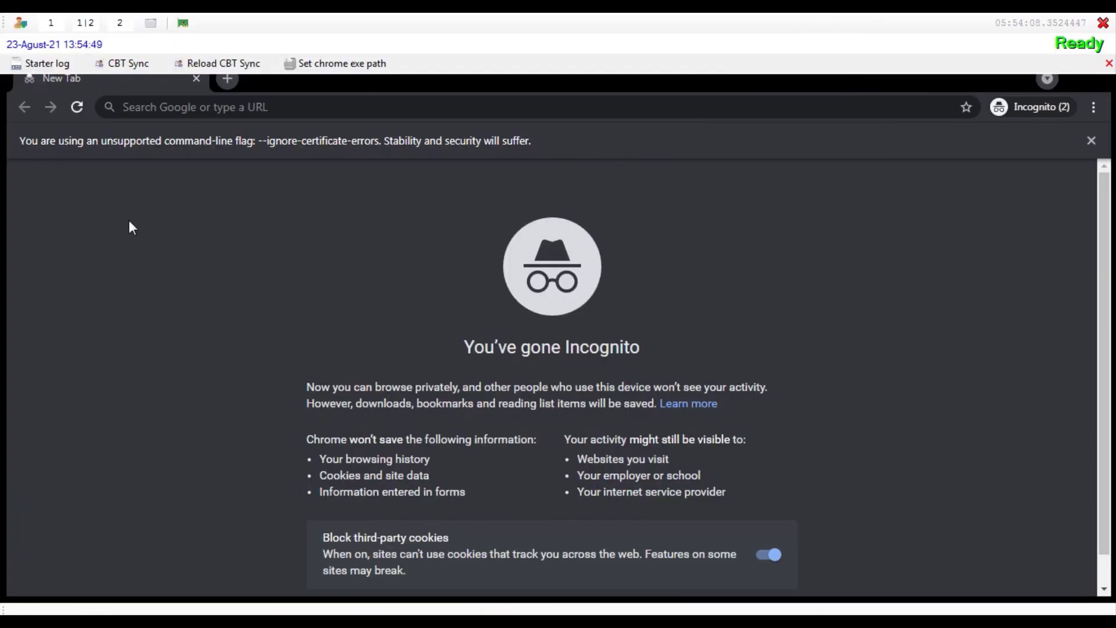
left_click(97, 24)
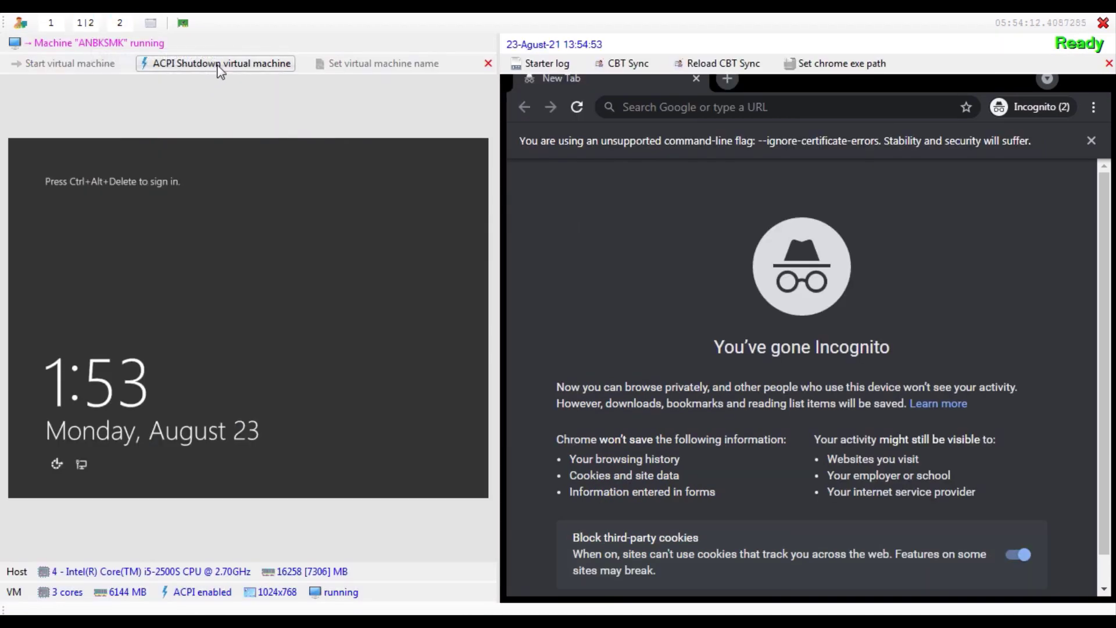